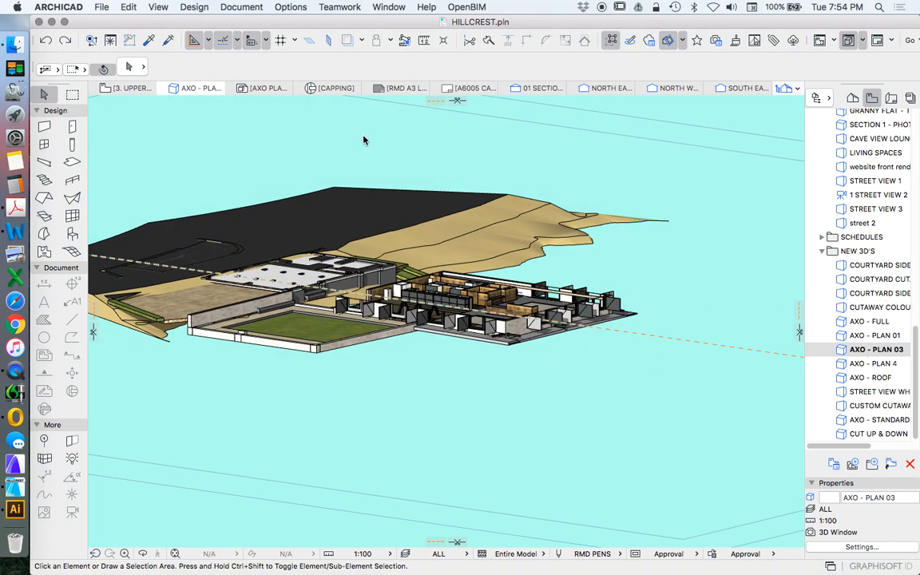
click(158, 6)
mouse_move(220, 278)
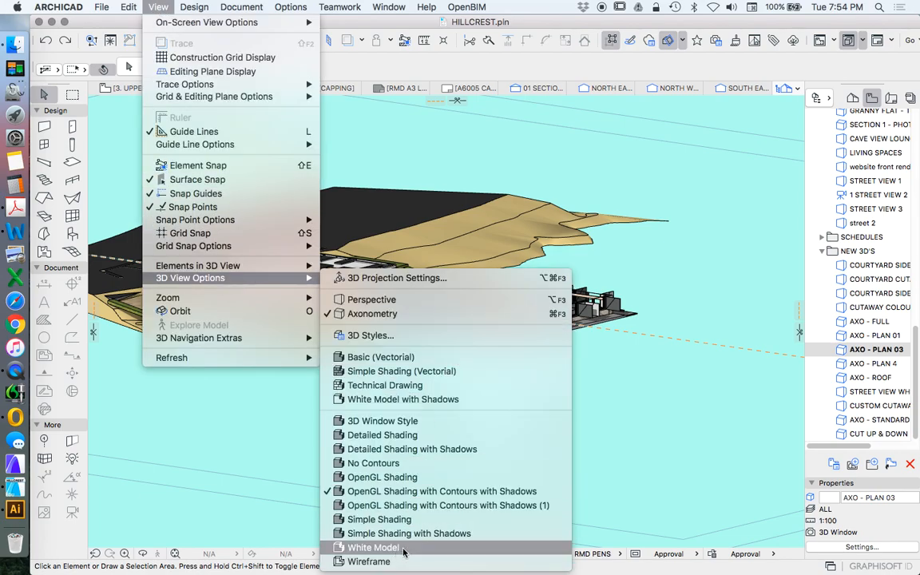
click(586, 370)
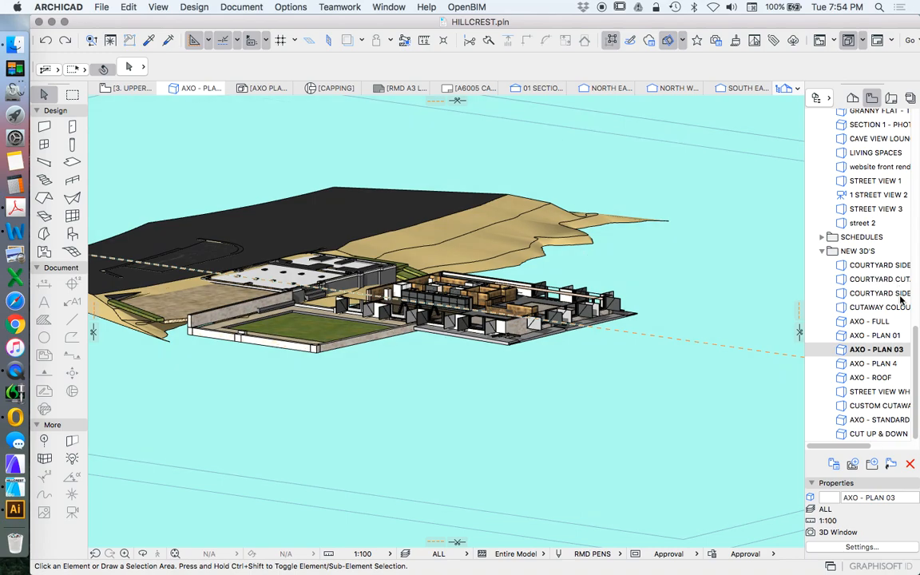
scroll(895, 336, up, 3)
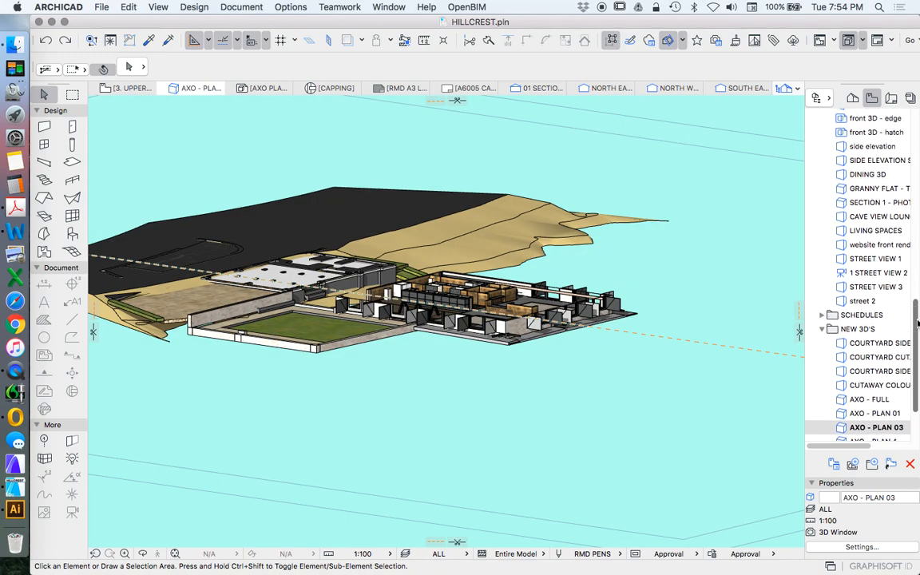
Open the default settings for 3D Documents from the project map and enlarge the dialog
click(855, 98)
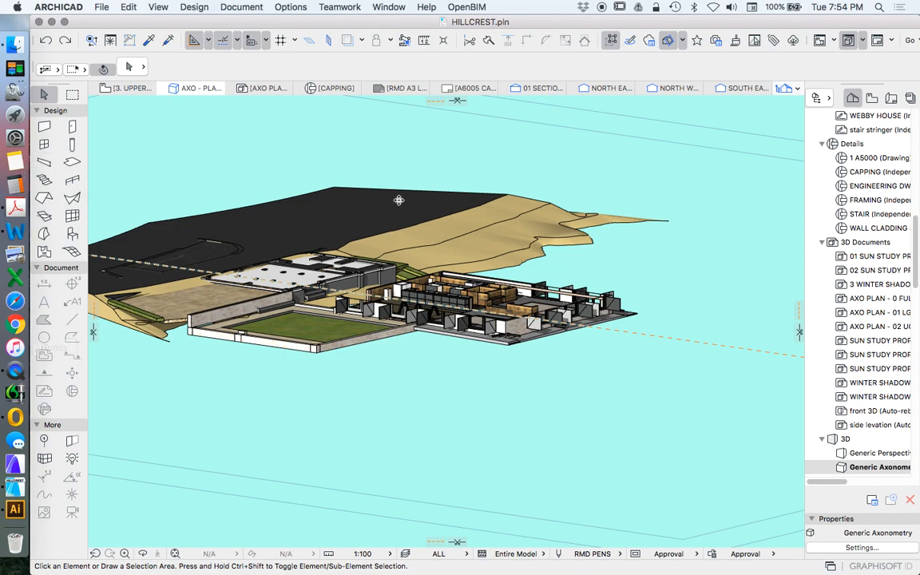
right_click(863, 243)
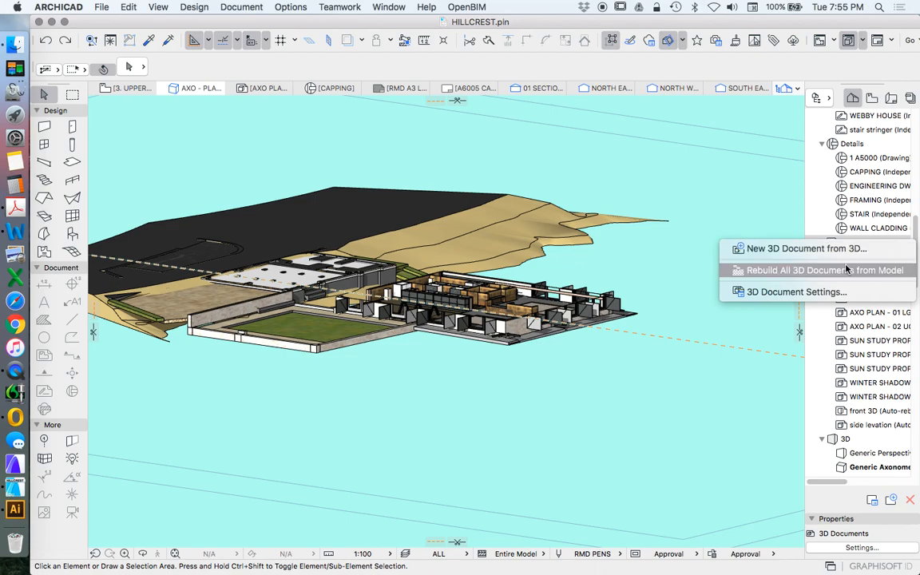
click(819, 293)
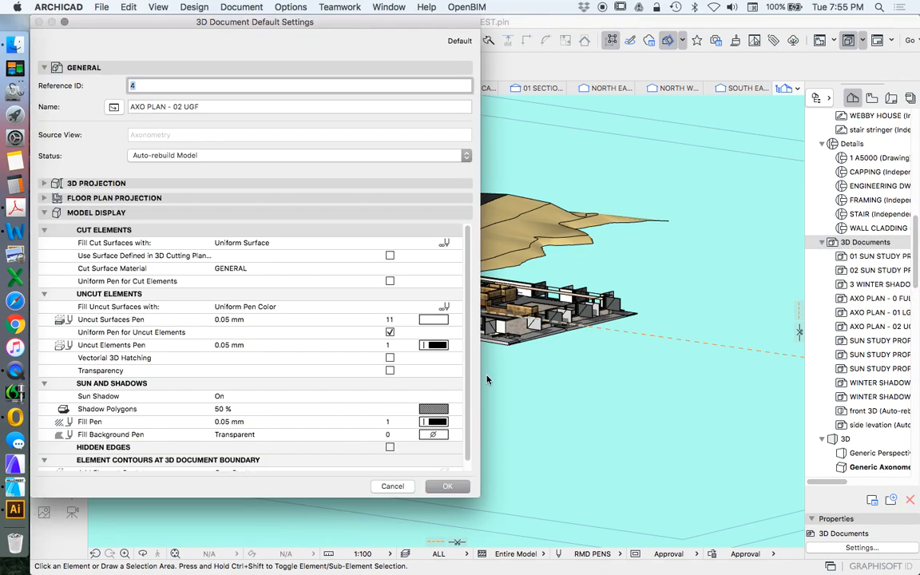
drag(477, 494, 605, 542)
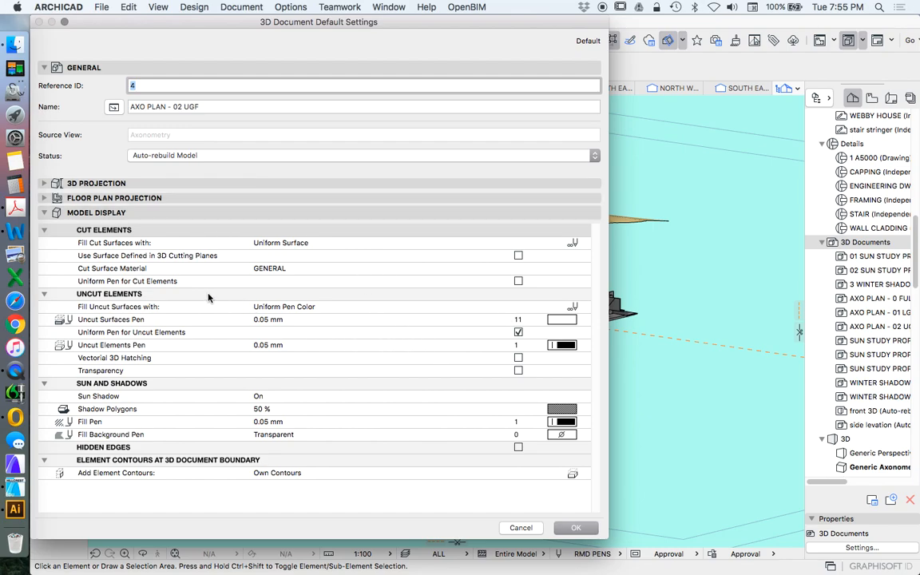
Review the 3D Projection and Floor Plan Projection settings, and uncover the model behind the dialog for reference
click(44, 183)
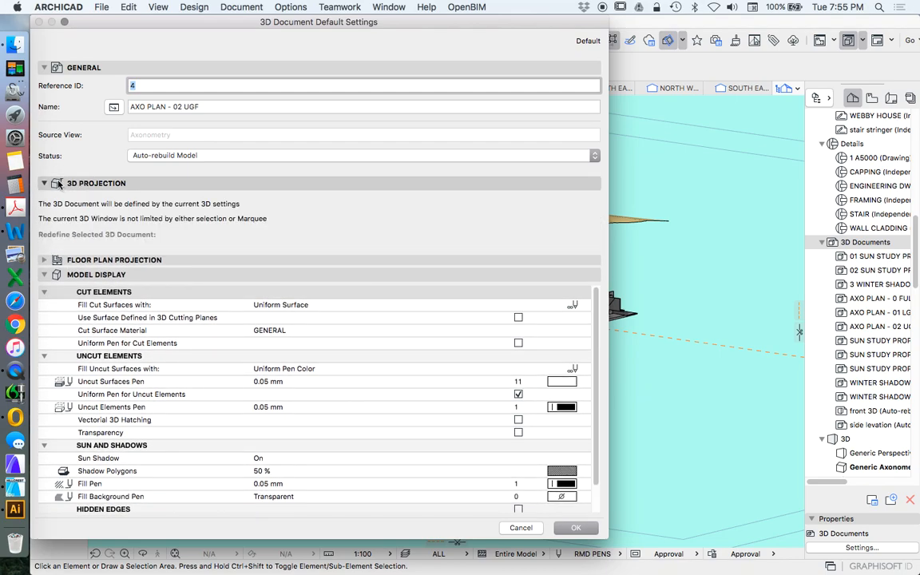
click(44, 183)
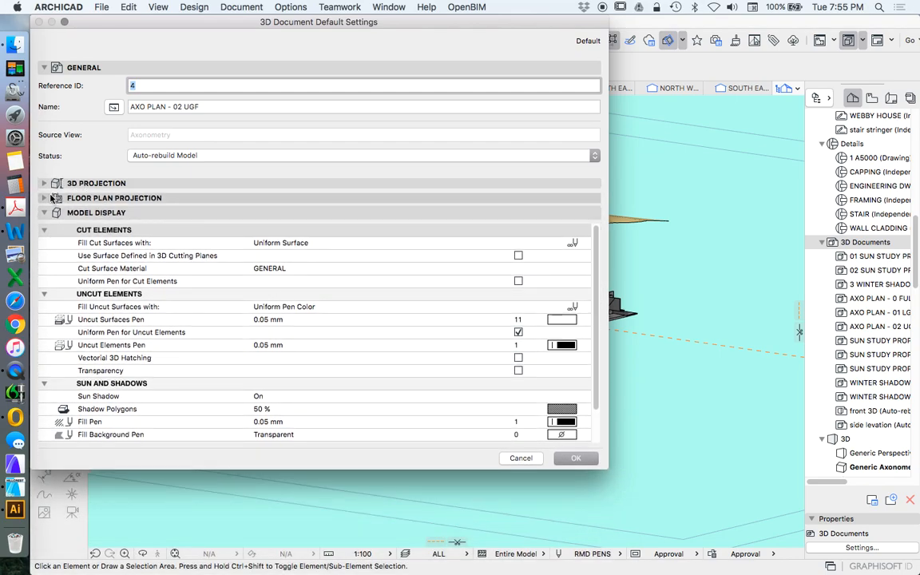
click(55, 197)
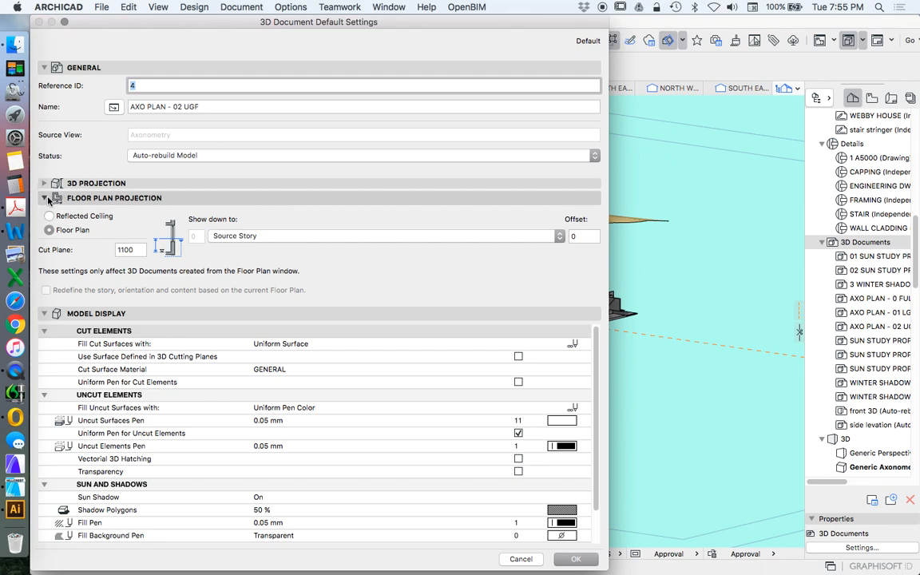
click(42, 197)
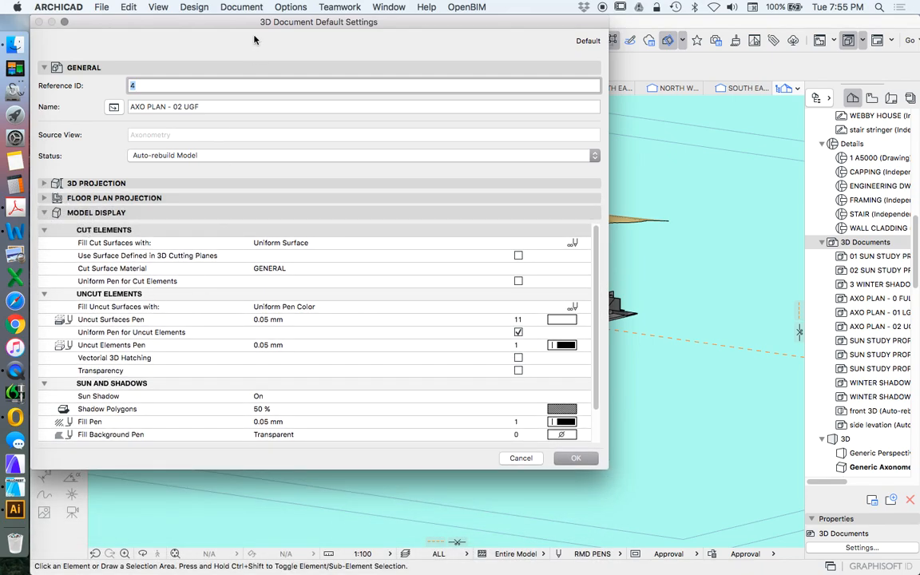
drag(220, 22, 300, 24)
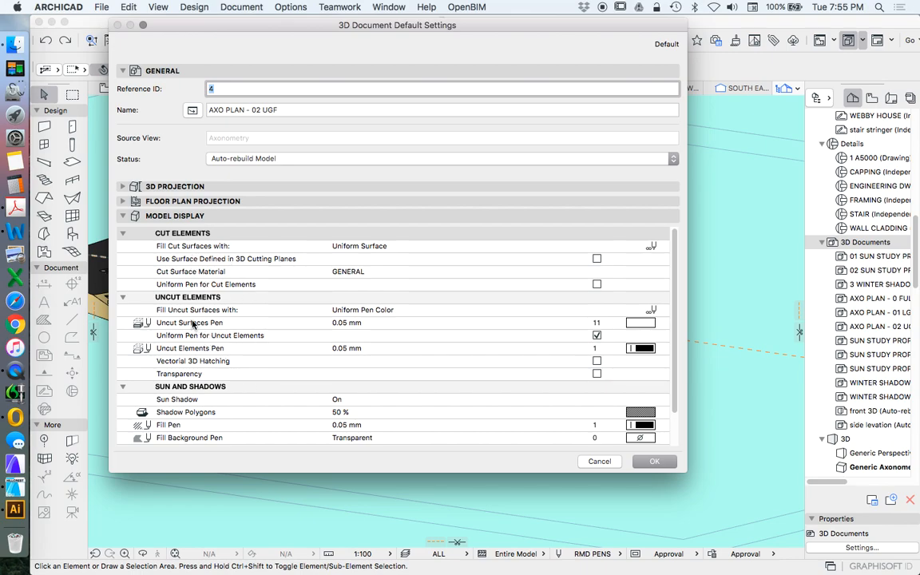
drag(296, 25, 368, 367)
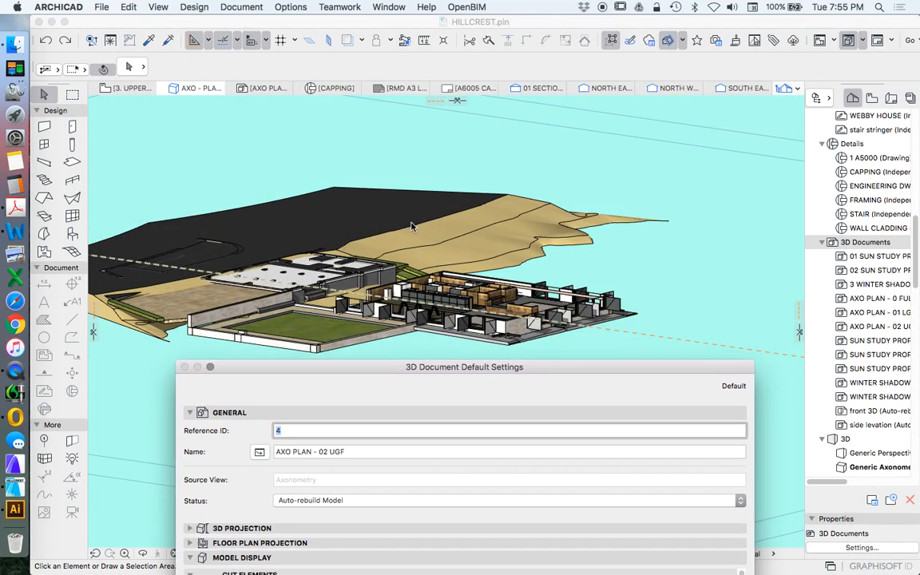
drag(425, 367, 362, 76)
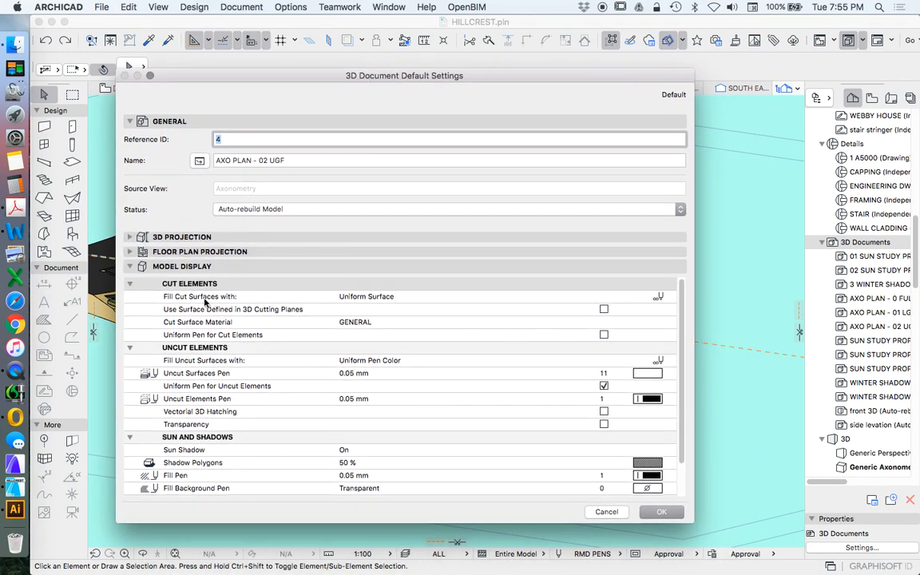
Review the fill options for cut surfaces and the pen choices for uncut surfaces without changing them
click(396, 296)
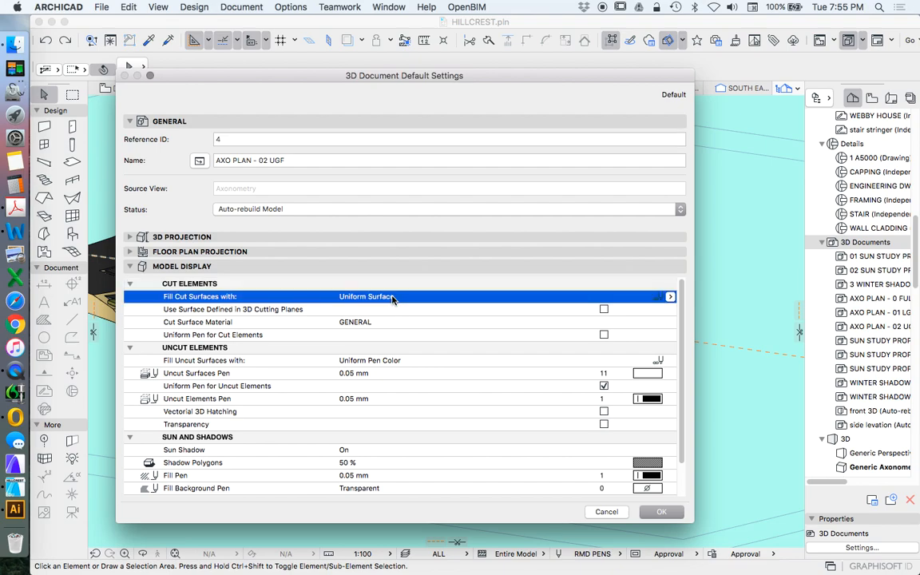
click(671, 296)
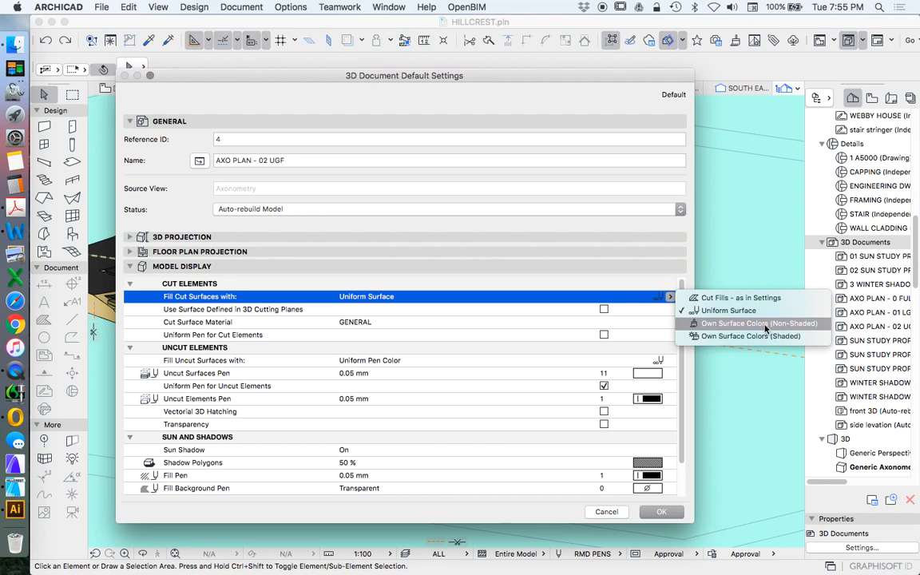
click(645, 285)
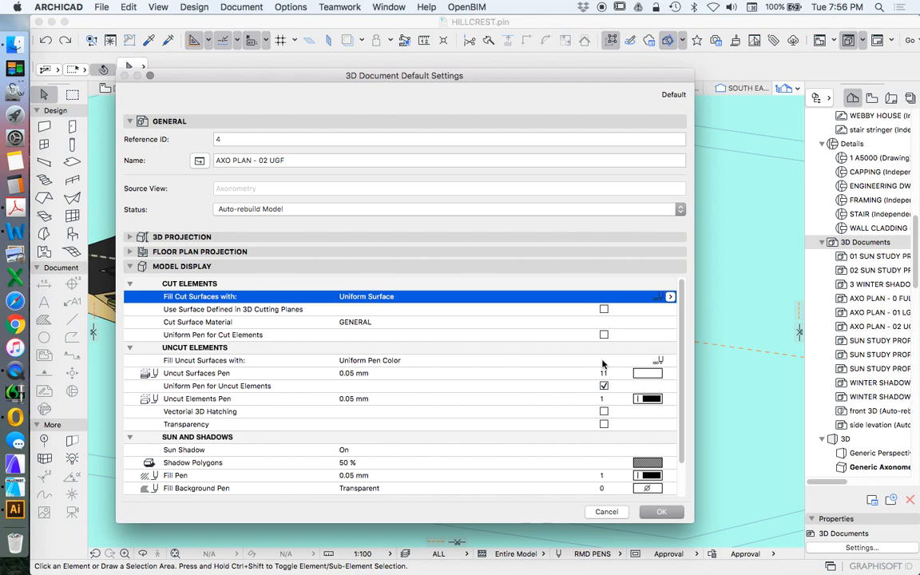
click(647, 375)
click(788, 378)
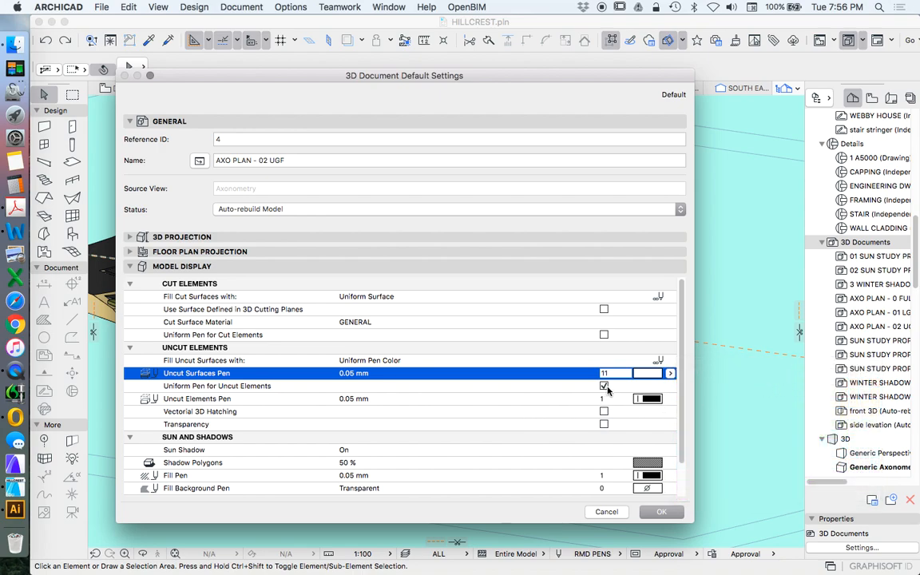
Keep the uniform pen enabled for uncut elements and set the Uncut Elements Pen to pen 2, 0.20 mm
click(605, 387)
click(604, 387)
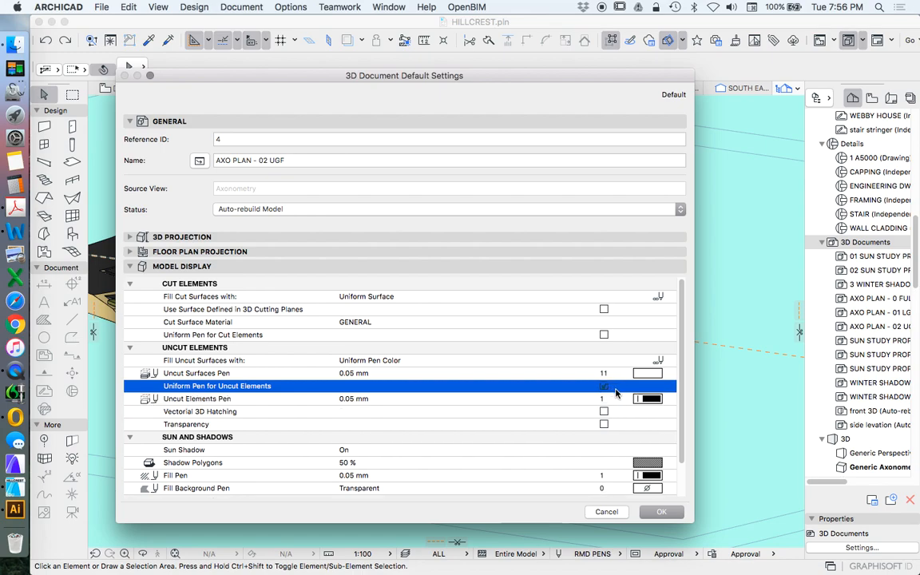
click(654, 399)
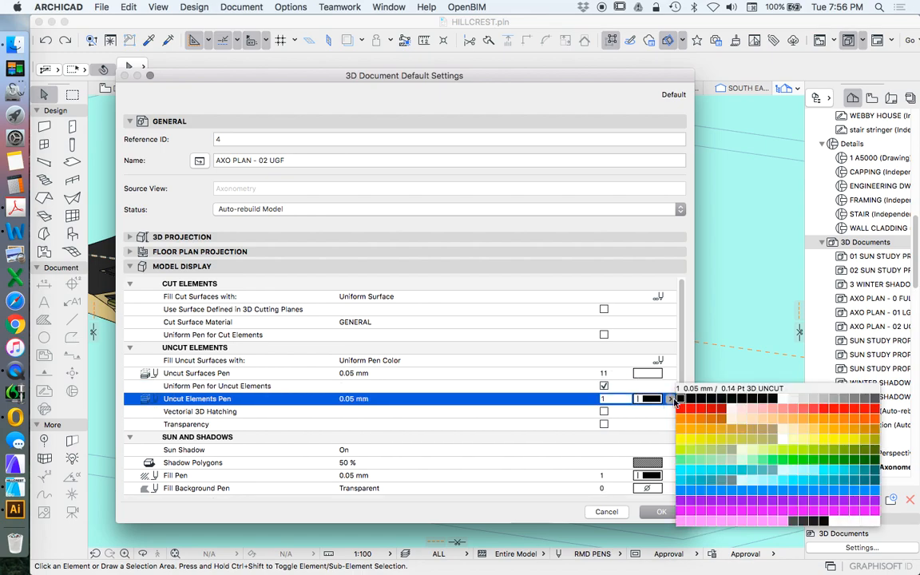
click(731, 398)
click(668, 399)
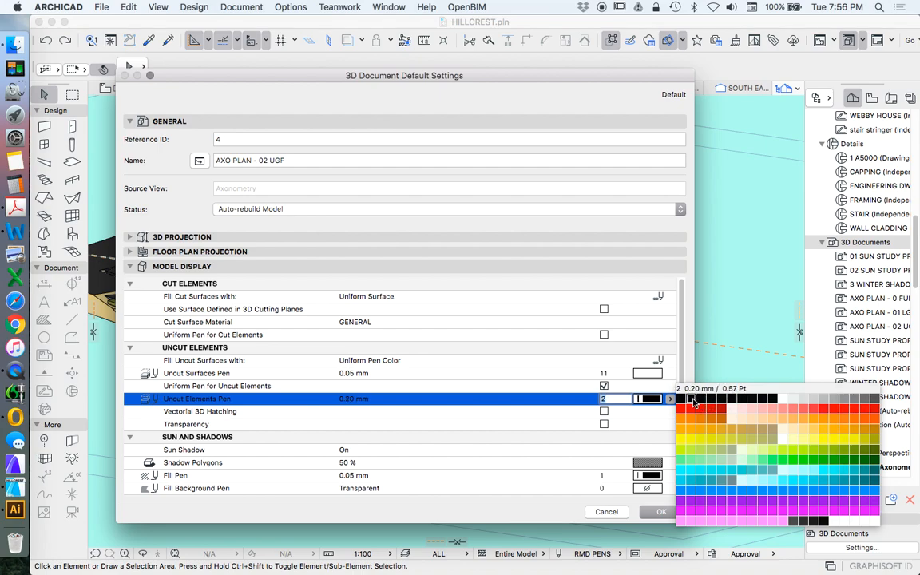
click(693, 402)
Review the fill choices for Shadow Polygons, keep 50 %, and accept the 3D Document default settings
scroll(673, 384, down, 2)
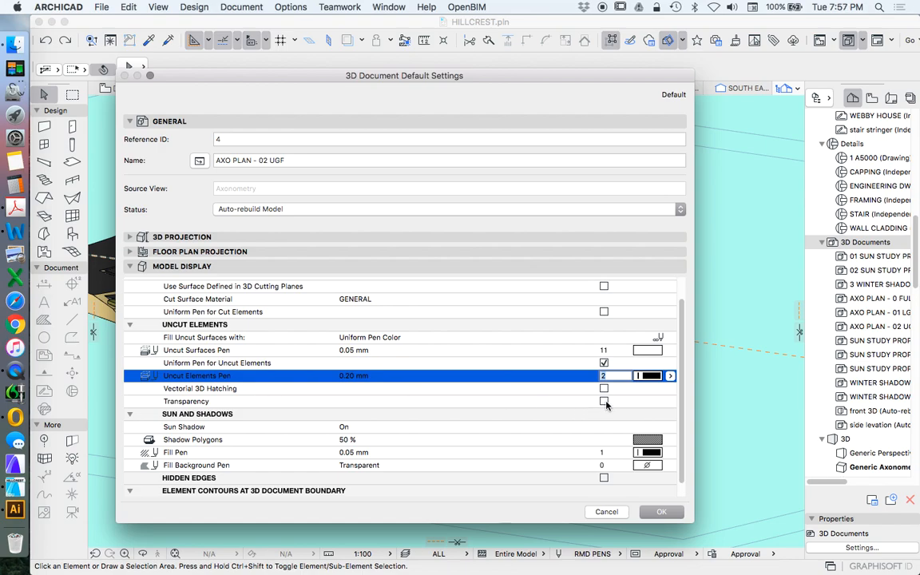
scroll(623, 401, down, 1)
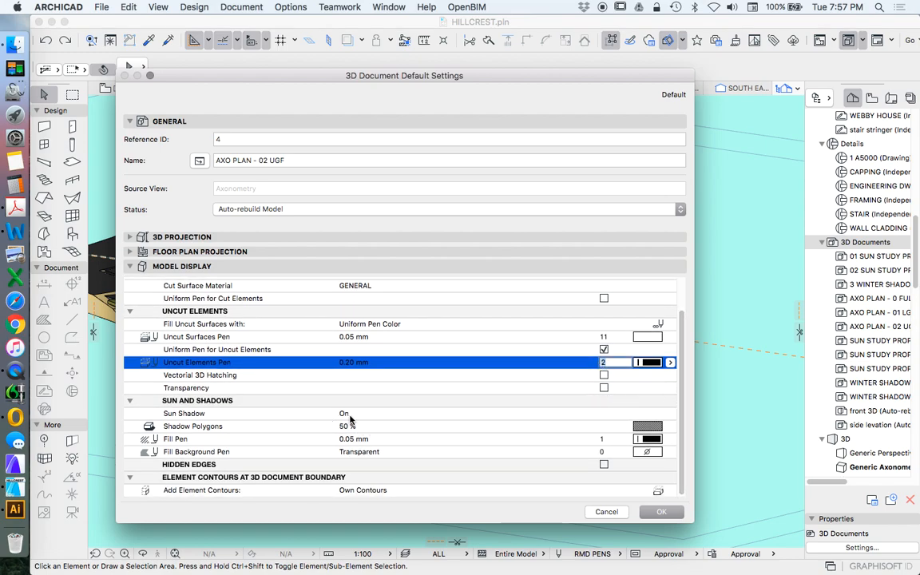
click(646, 426)
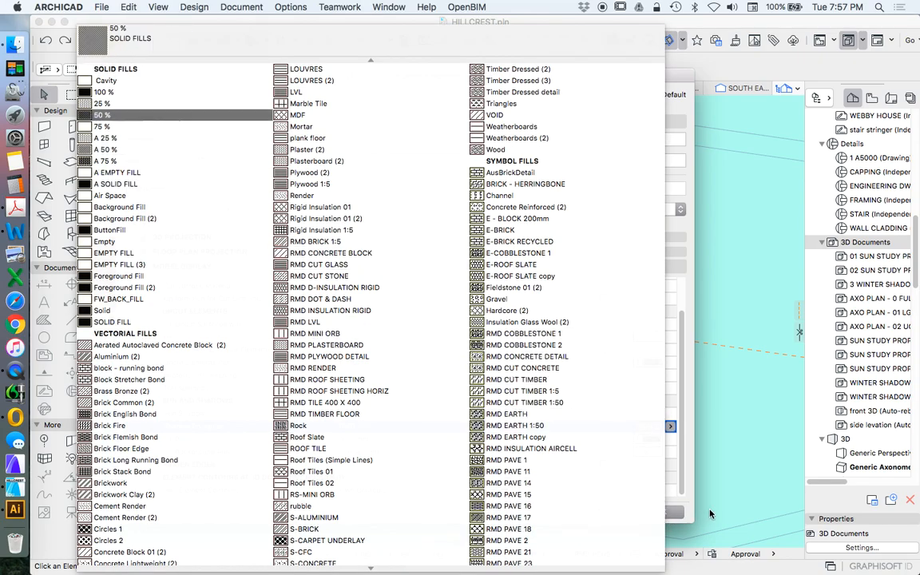
click(688, 508)
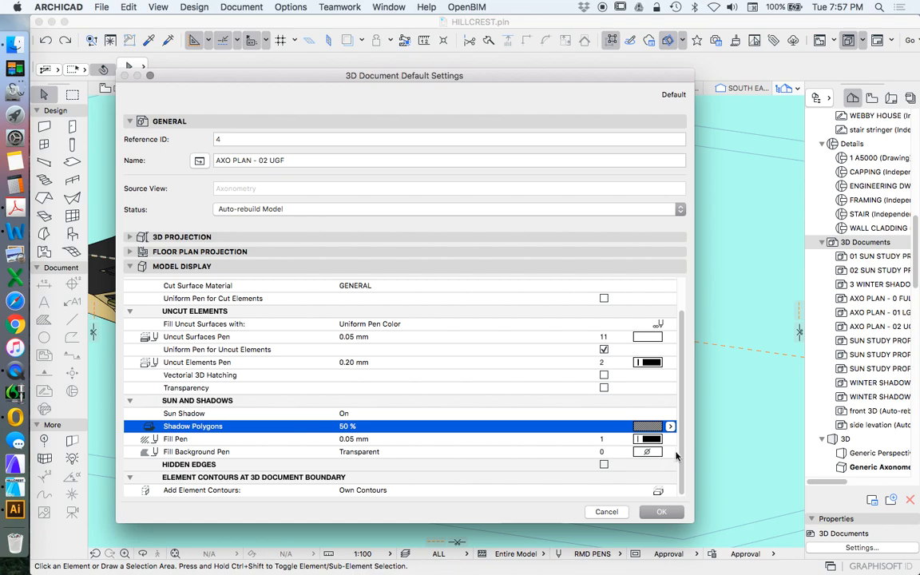
click(667, 516)
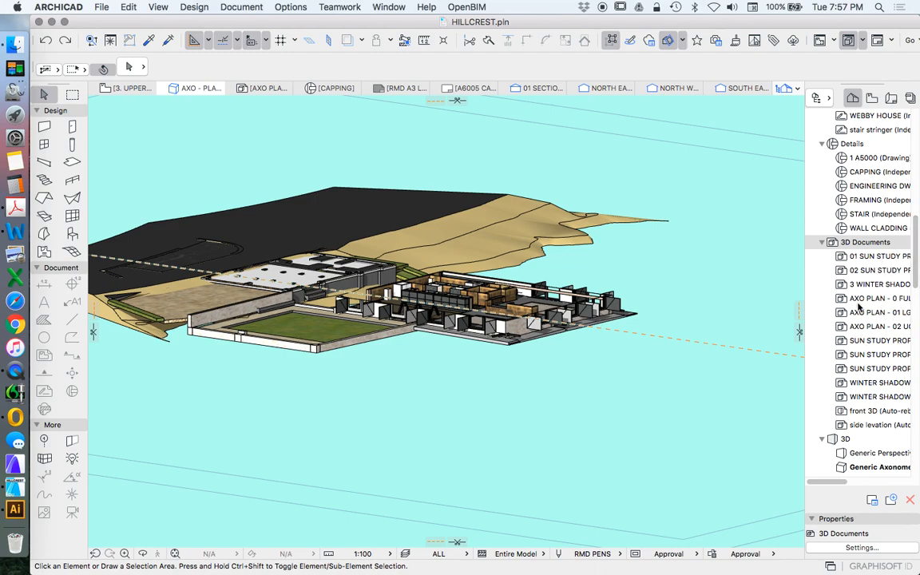
Create a new 3D Document from the 3D view with a blank reference ID, named "CUTAWAY - PLAN - UGF"
right_click(856, 245)
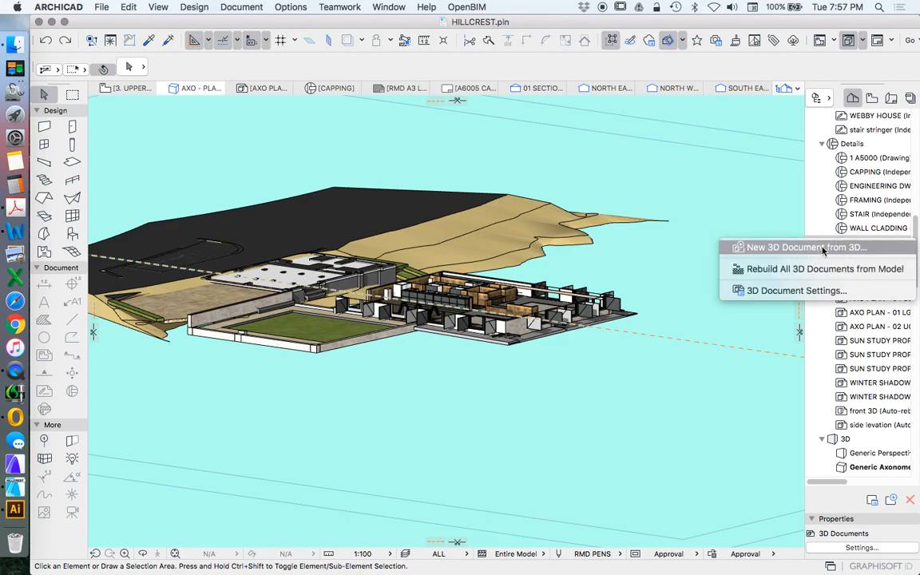
click(816, 249)
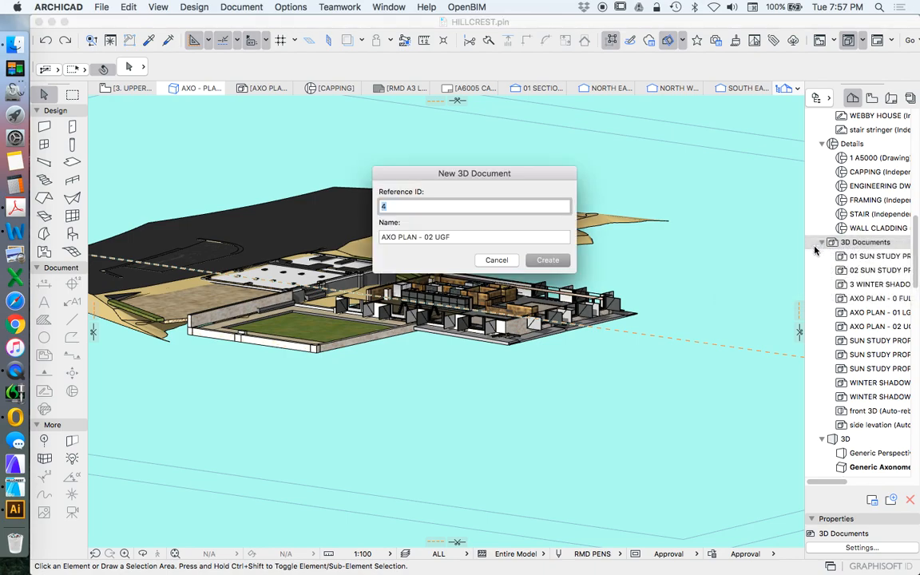
key(BackSpace)
key(Tab)
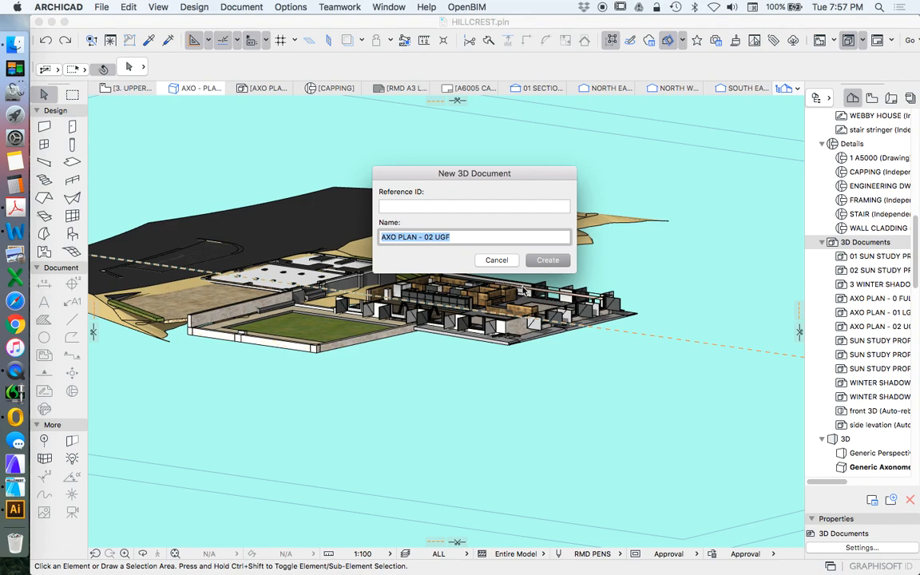
text(CUTAWAY -)
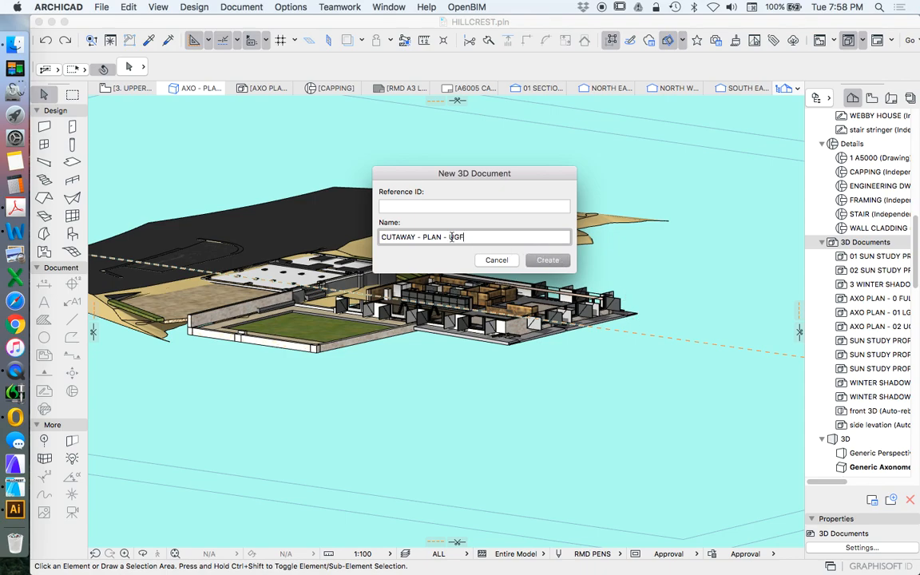
click(550, 261)
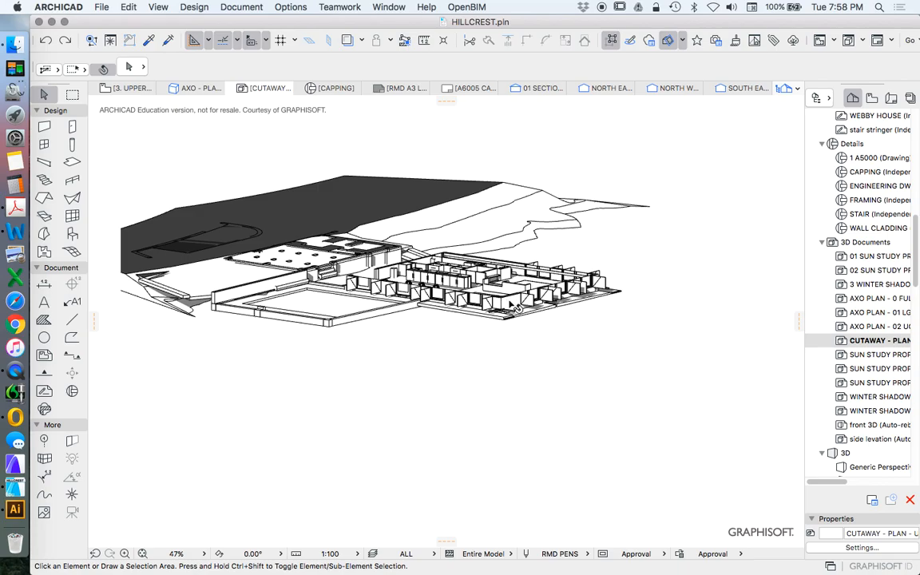
Inspect the line weights at the house's near corner and set the 3D Document's scale to 1:50
scroll(512, 304, up, 10)
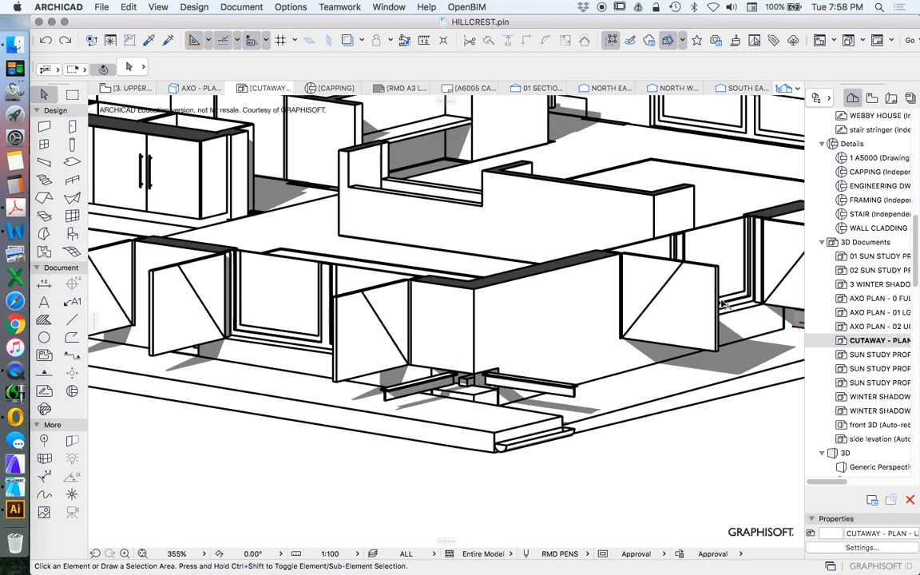
scroll(529, 345, up, 3)
scroll(424, 288, down, 7)
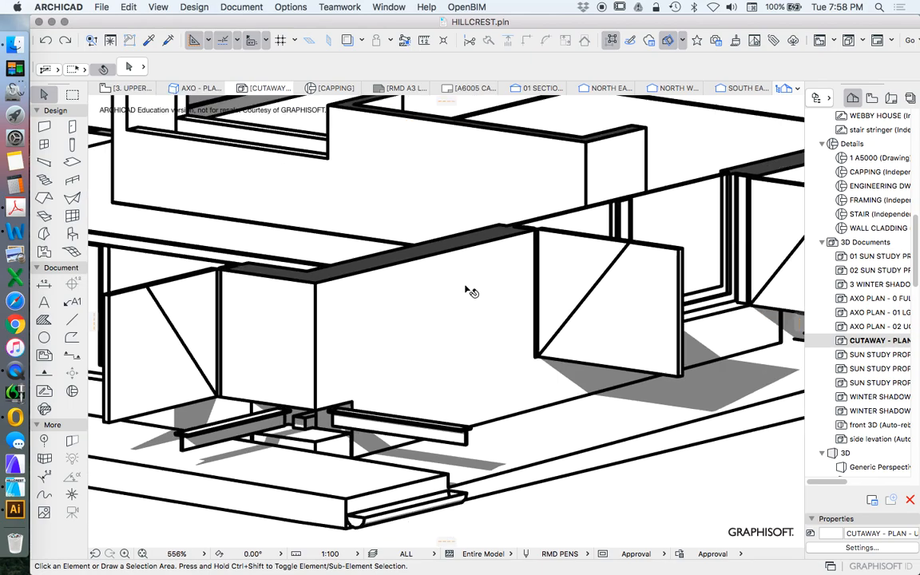
scroll(395, 344, up, 4)
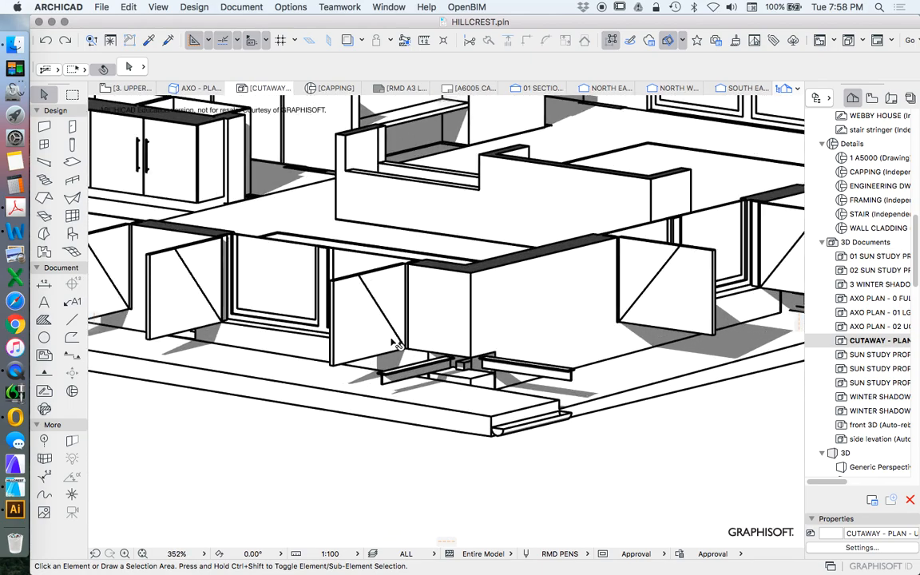
click(338, 557)
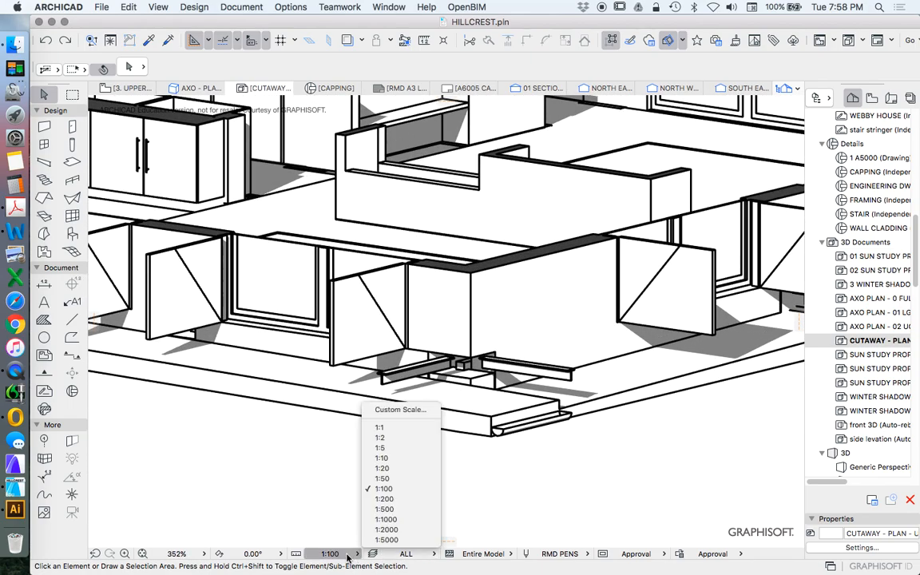
click(390, 481)
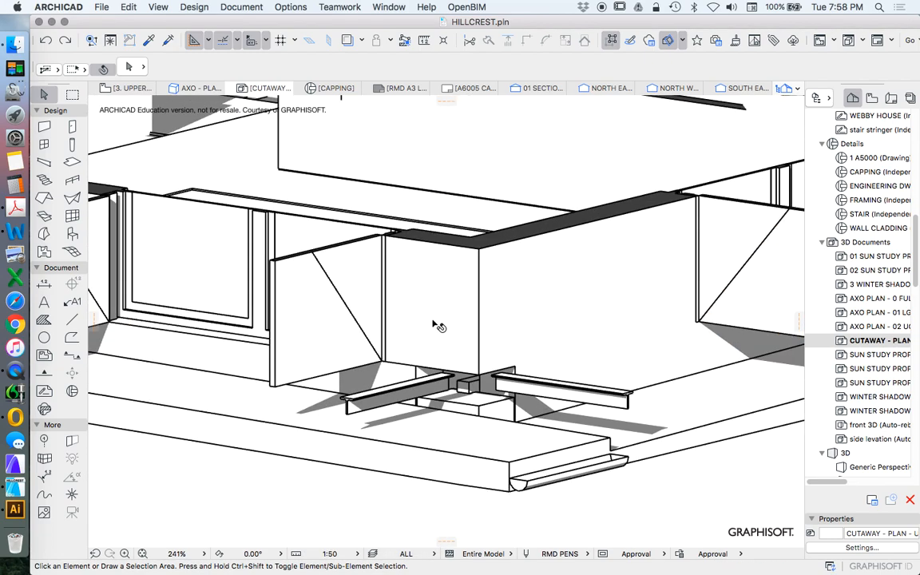
Compare the lines of the cutaway close up and across the whole house, and return the scale to 1:100
scroll(435, 324, down, 3)
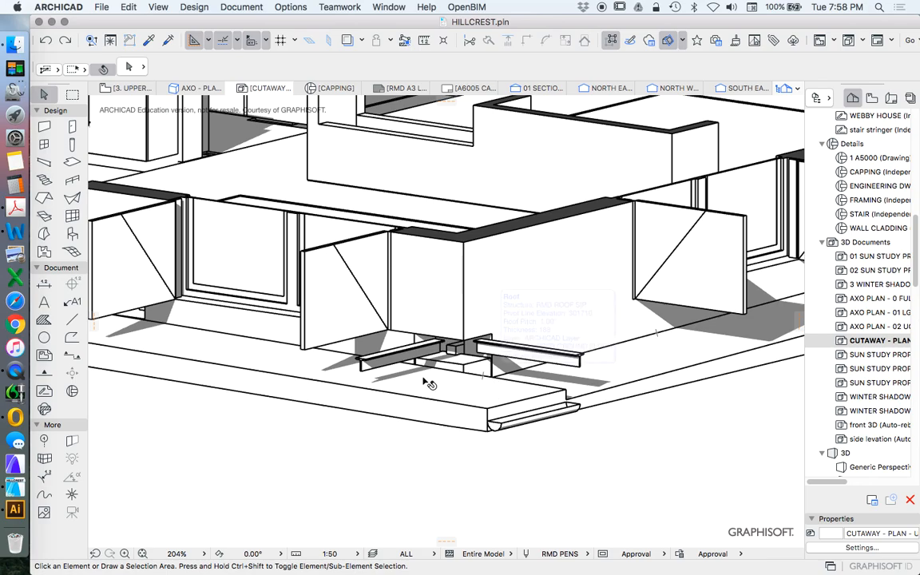
scroll(412, 402, down, 10)
scroll(413, 395, down, 1)
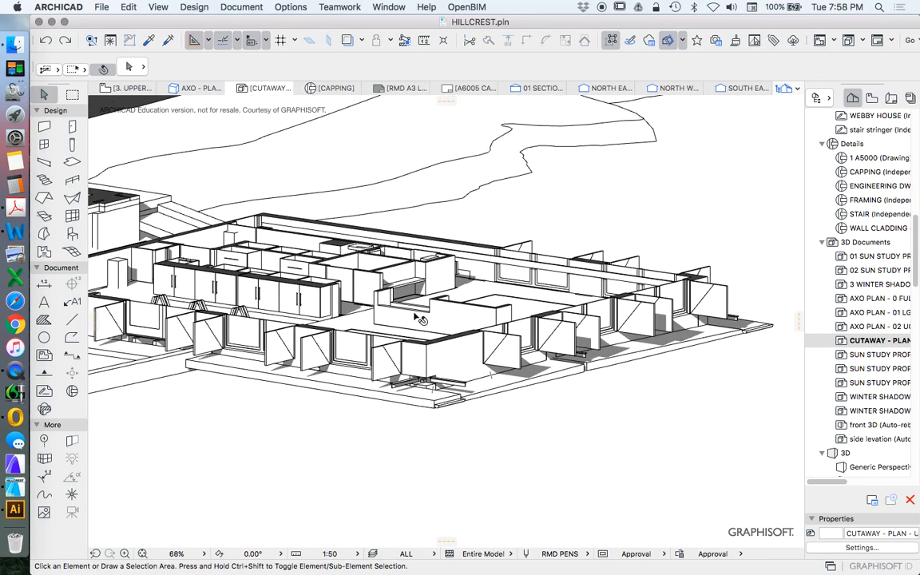
scroll(451, 356, down, 4)
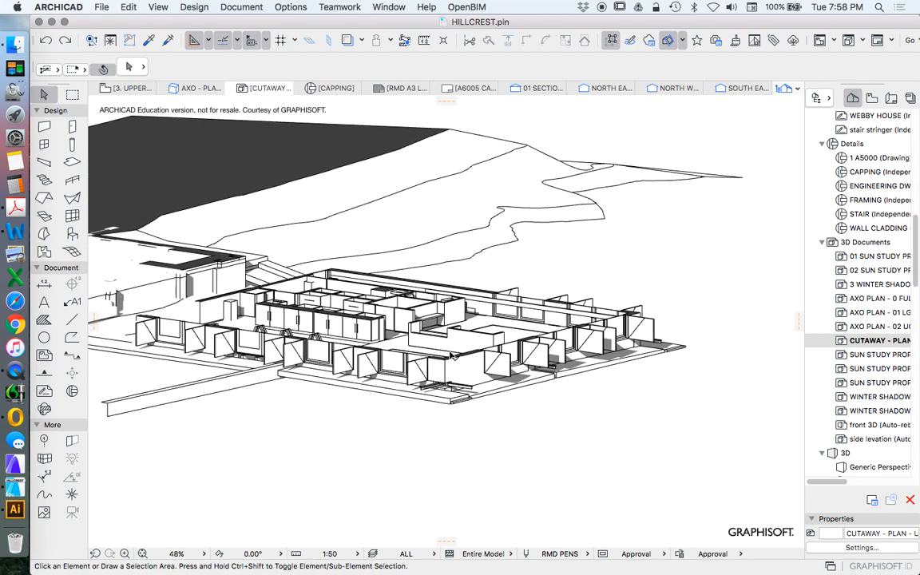
scroll(306, 327, down, 5)
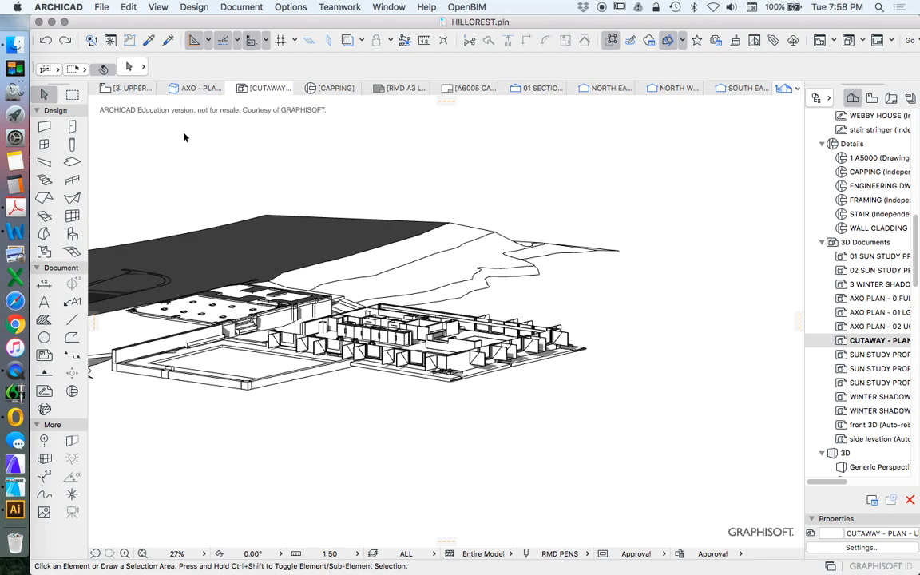
scroll(413, 291, down, 3)
scroll(359, 294, up, 5)
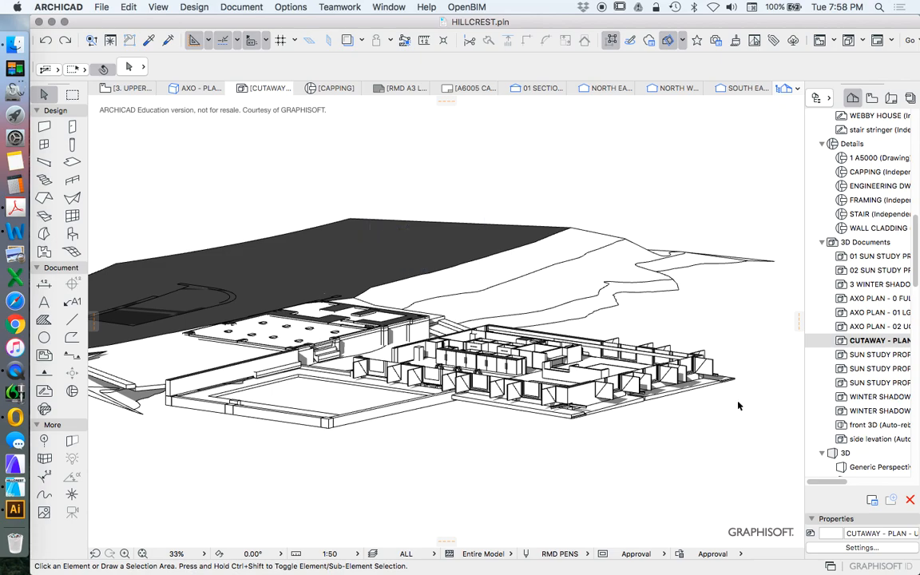
click(344, 553)
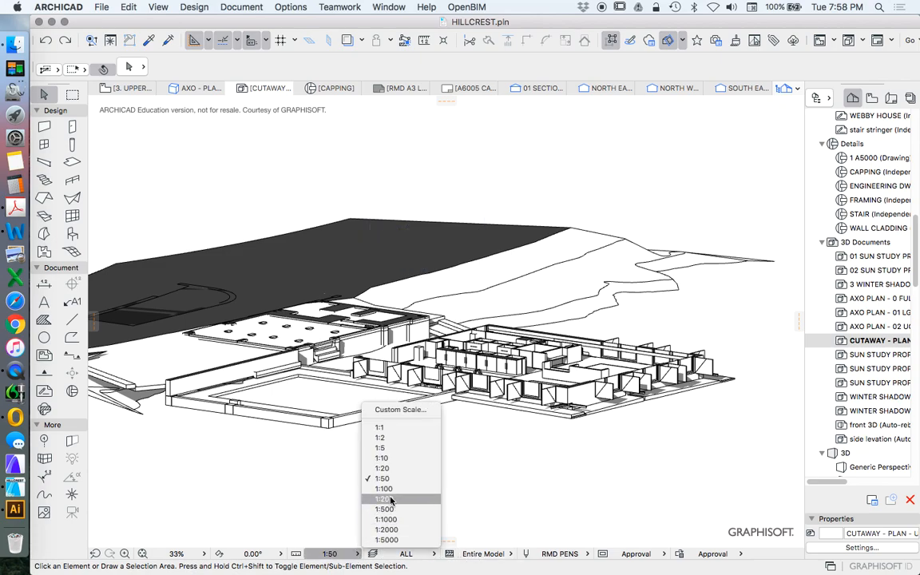
click(391, 491)
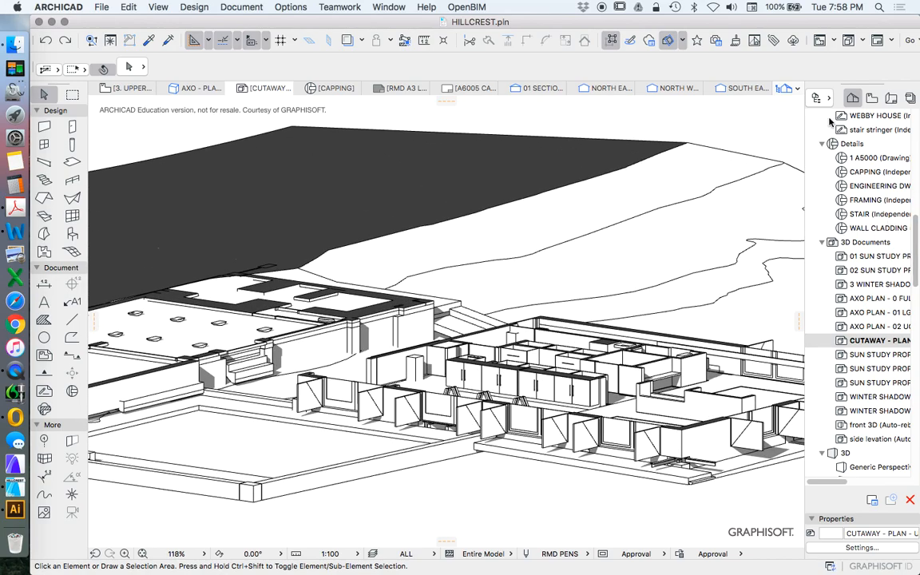
Open the saved view AXO - PLAN 01 from the NEW 3D'S folder
click(873, 99)
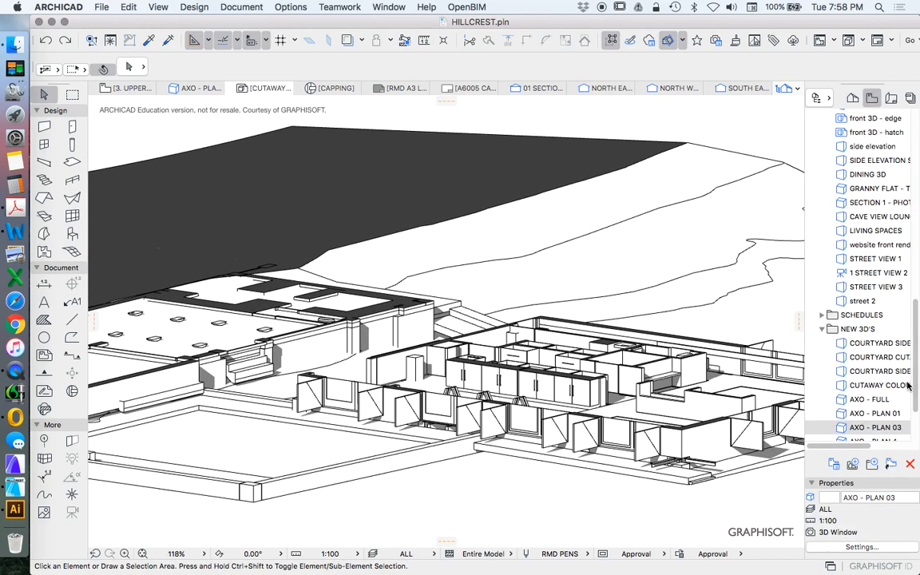
scroll(903, 387, down, 1)
double_click(877, 400)
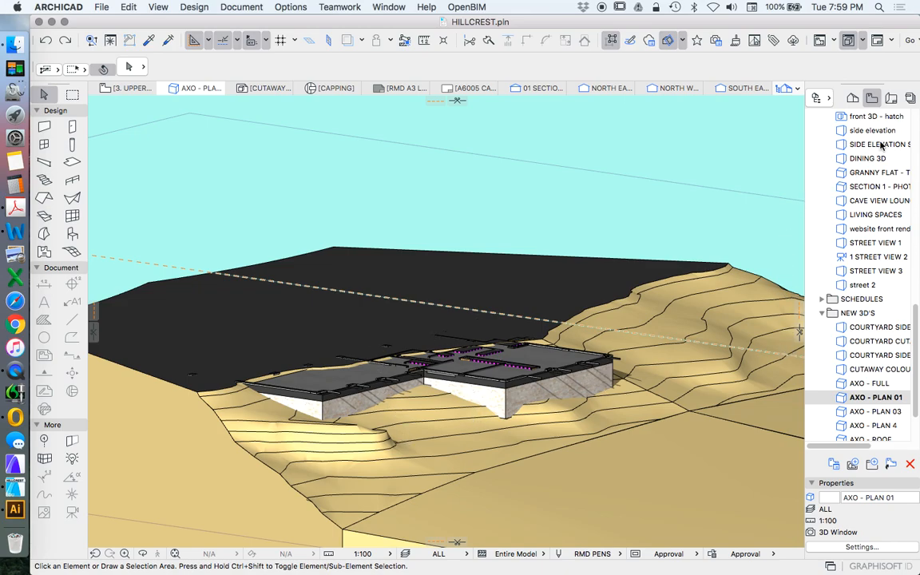
Create a new 3D Document from the 3D view with a blank reference ID, named "CUTAWAY - PLAN - LGF"
click(853, 99)
right_click(863, 232)
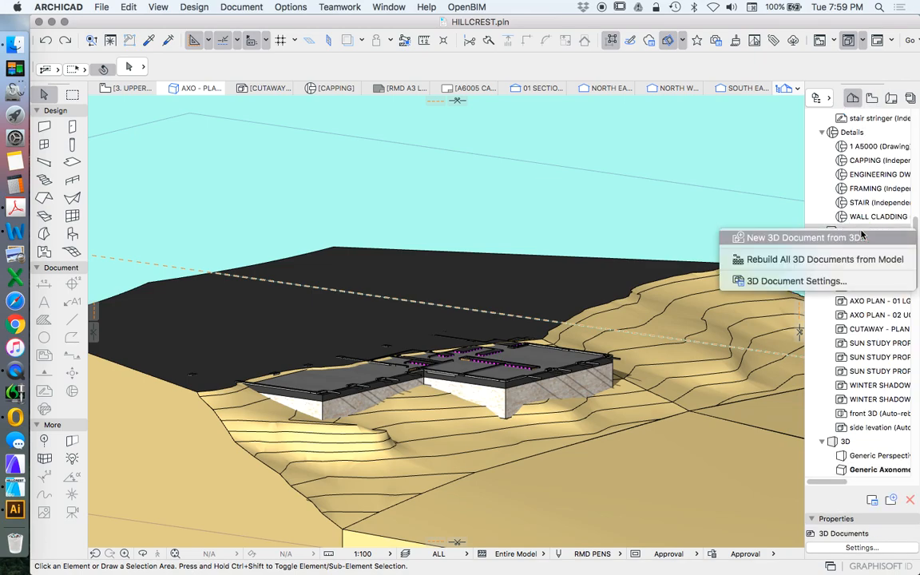
click(831, 238)
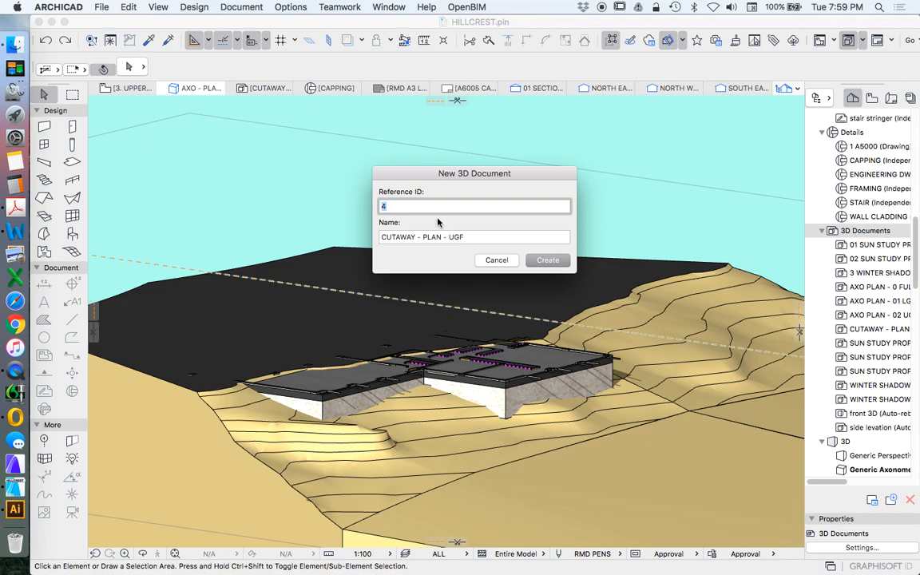
key(BackSpace)
click(460, 237)
key(BackSpace)
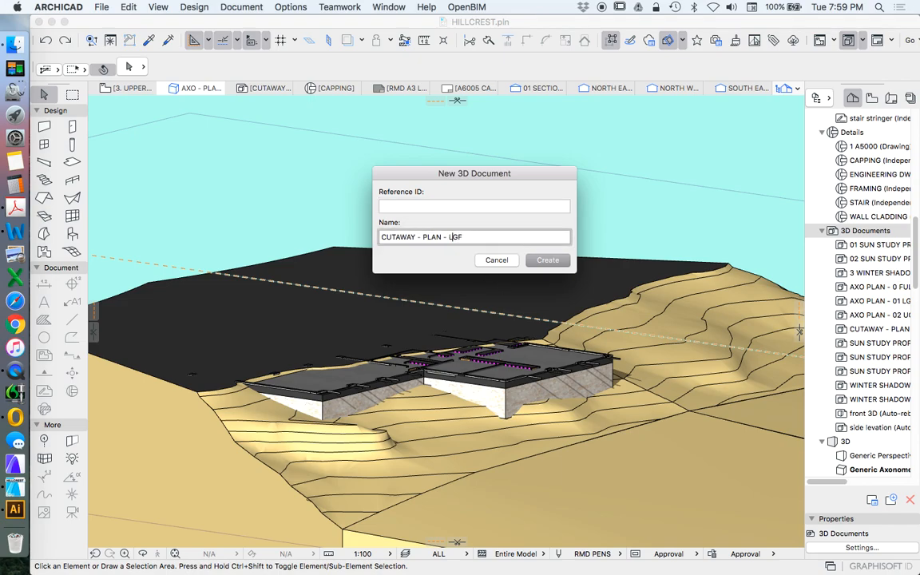
click(552, 262)
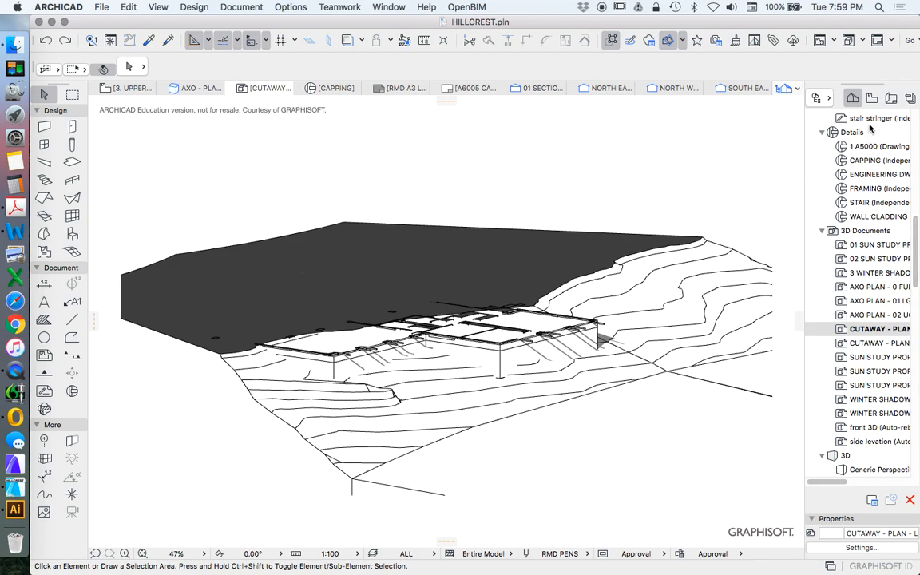
Open the saved view AXO - PLAN 4 from the NEW 3D'S folder
click(865, 232)
click(871, 98)
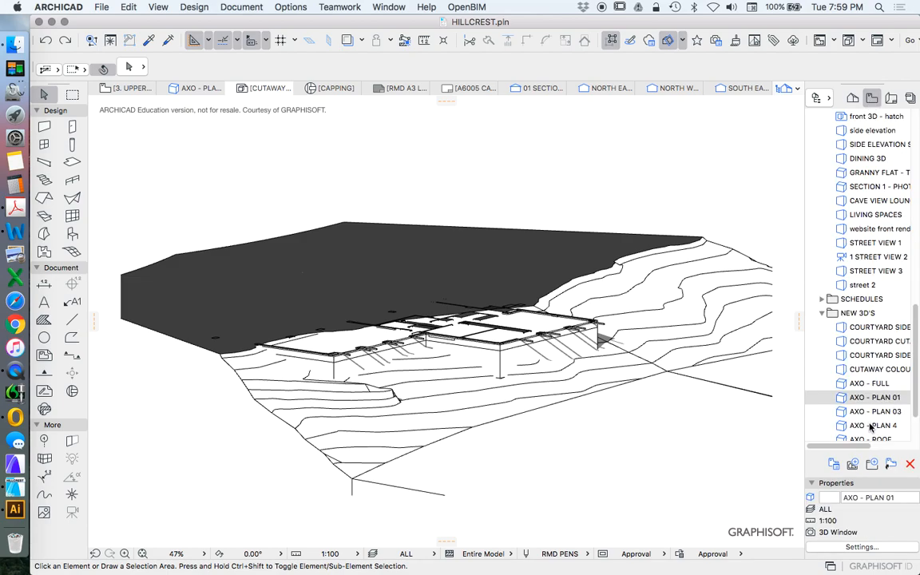
double_click(871, 426)
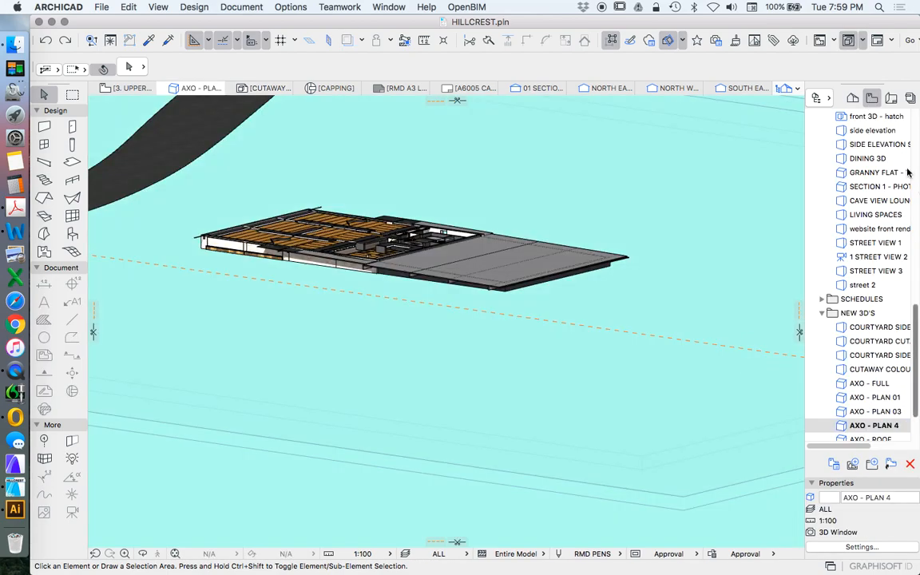
Create a new 3D Document from the 3D view with a blank reference ID, named "CUTAWAY - PLAN - FF"
click(853, 98)
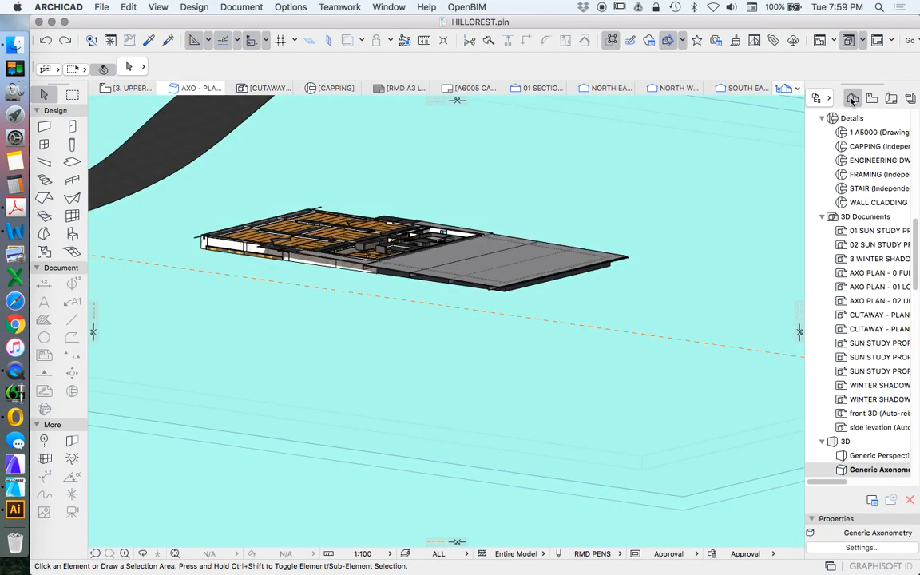
right_click(869, 219)
click(864, 227)
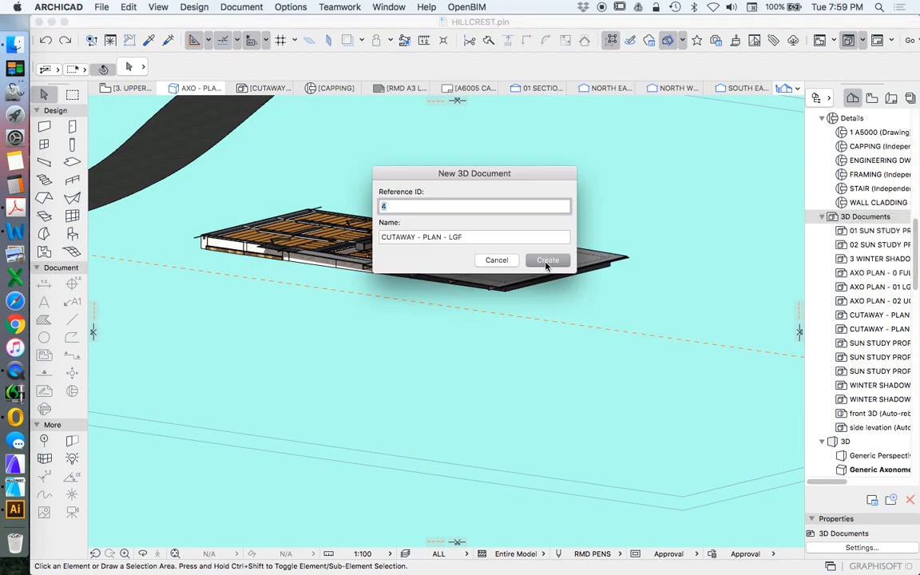
key(BackSpace)
double_click(459, 237)
text(FF)
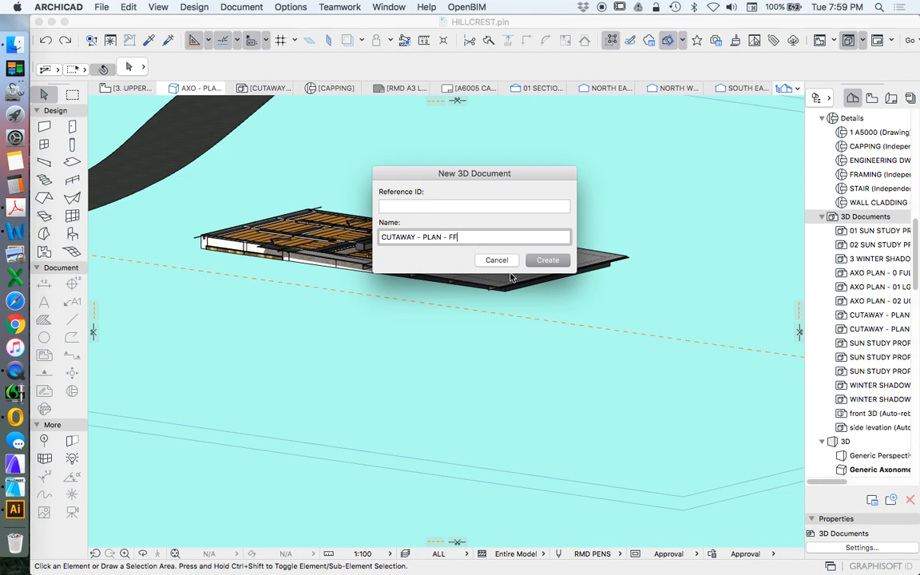
click(566, 266)
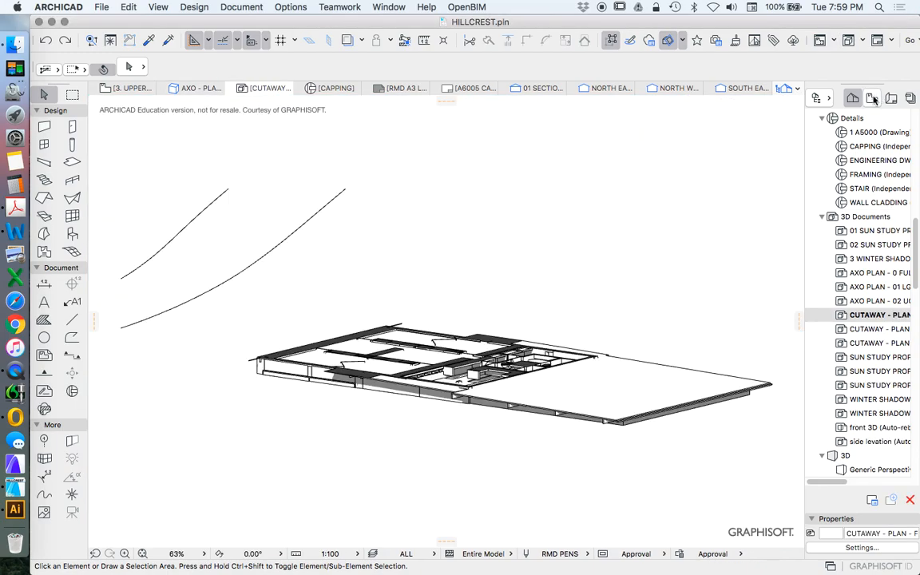
Open the saved view AXO - ROOF and create a 3D Document from it with a blank reference ID, named "CUTAWAY - PLAN - R"
click(874, 98)
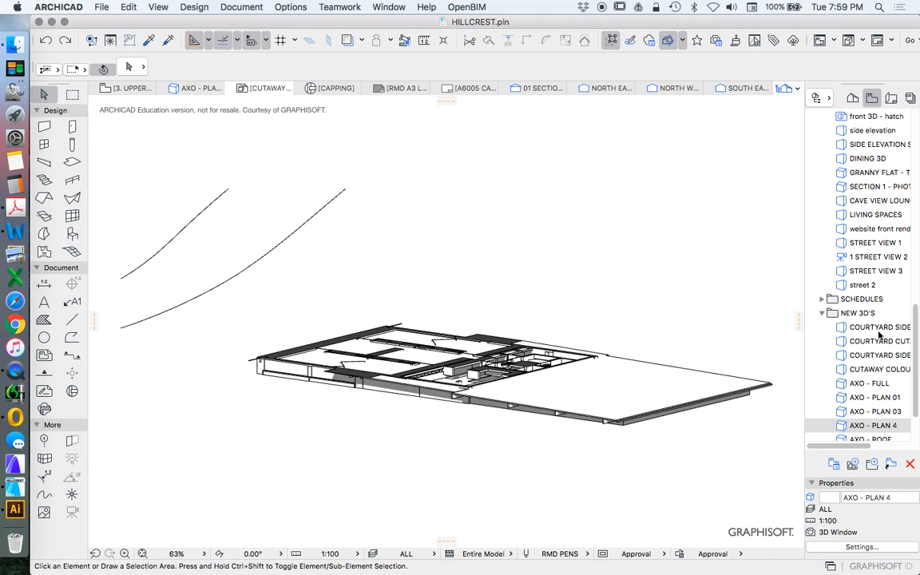
double_click(870, 431)
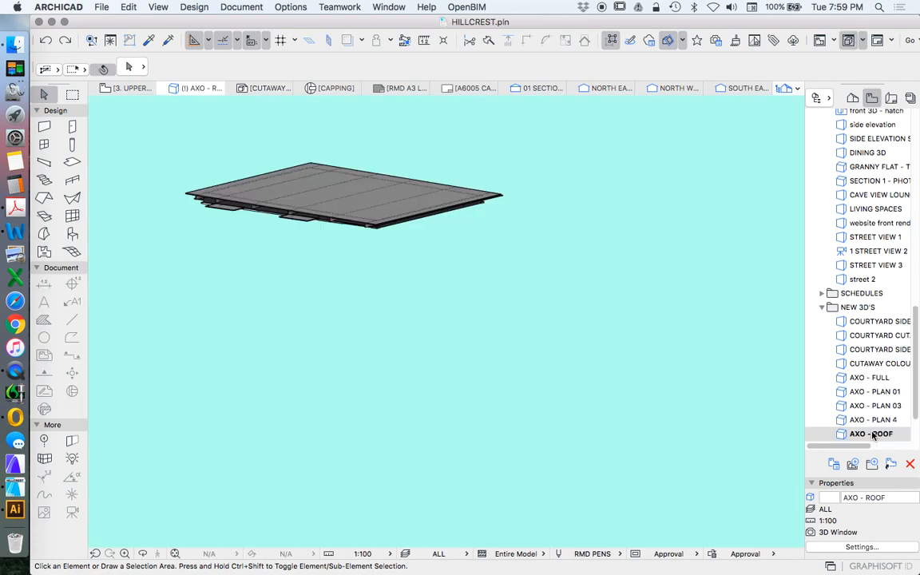
click(852, 98)
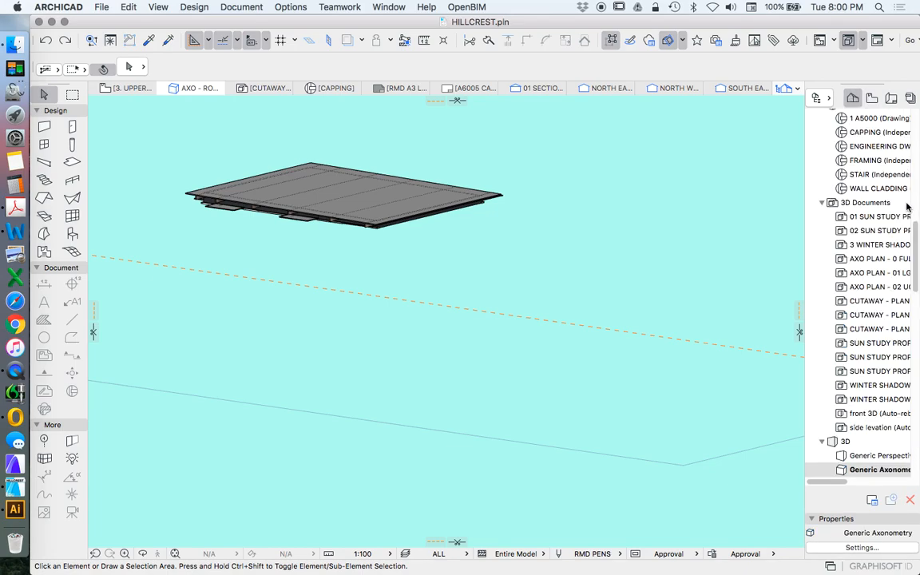
right_click(868, 206)
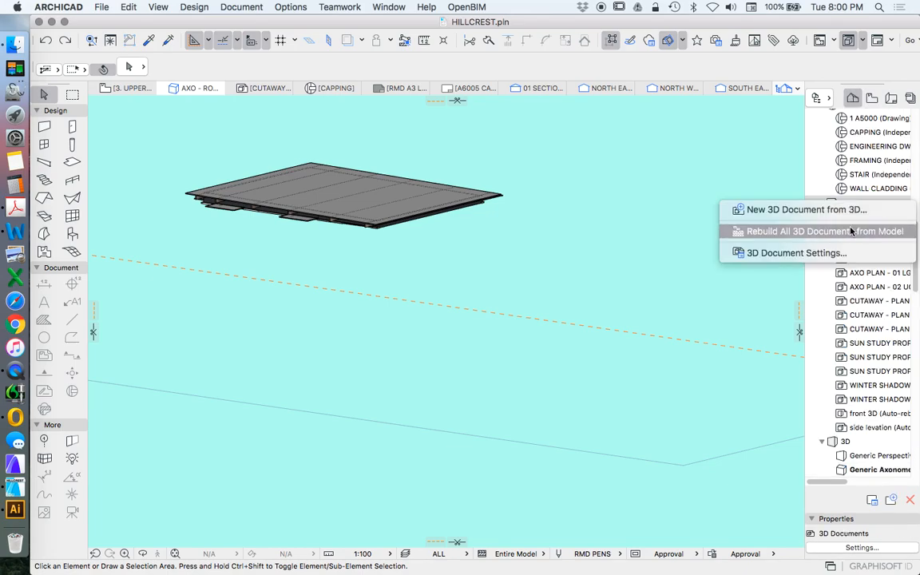
click(618, 304)
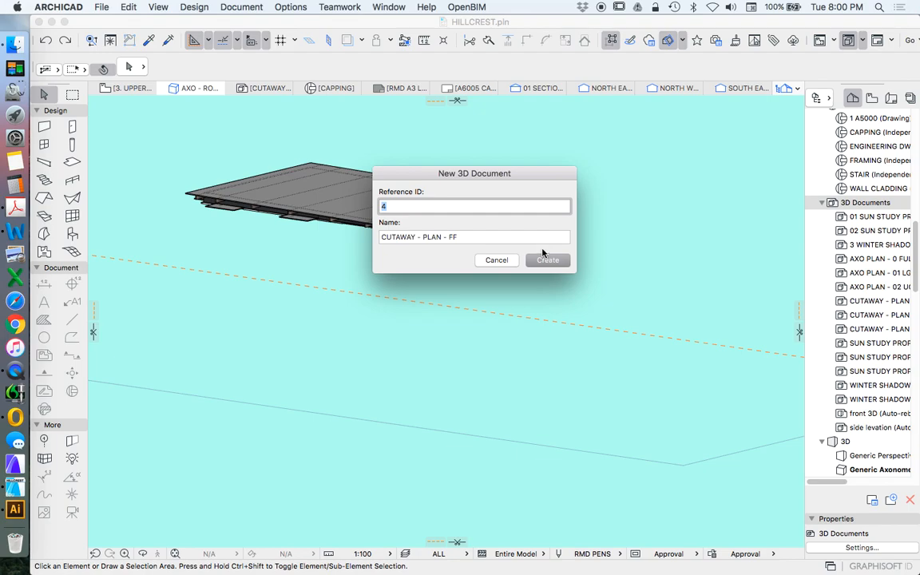
drag(473, 236, 453, 236)
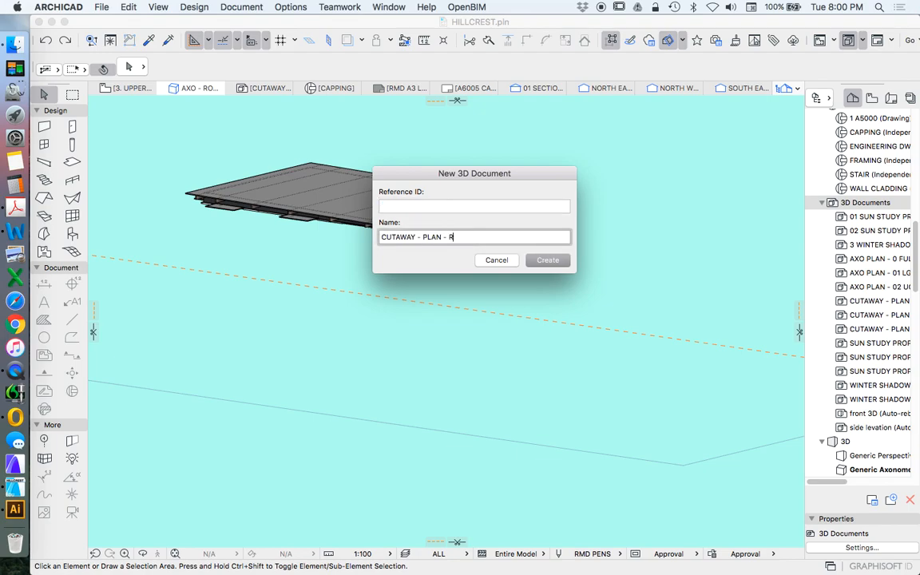
key(Return)
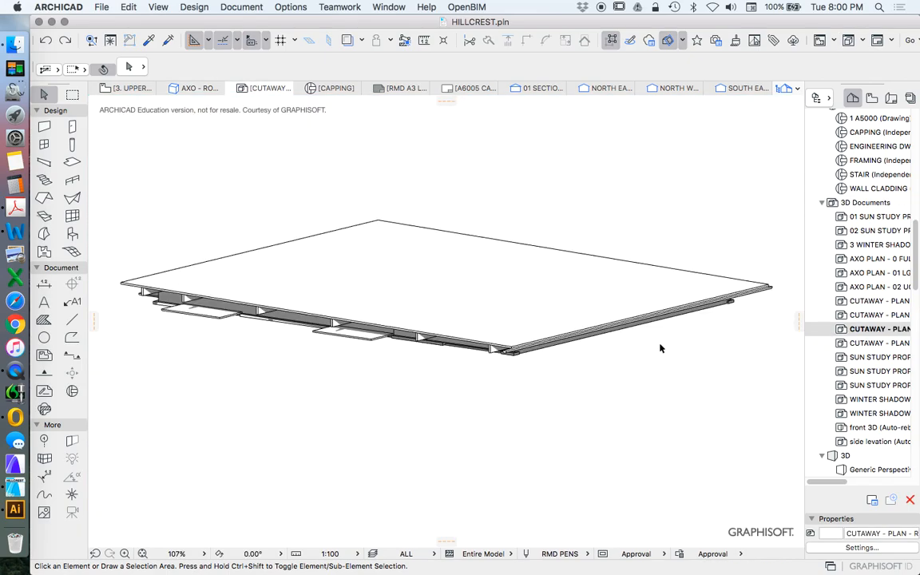
Review the roof cutaway's surfaces, the CUTAWAY - PLAN - FF document and the CUTAWAY - PLAN - LGF document in turn
click(705, 302)
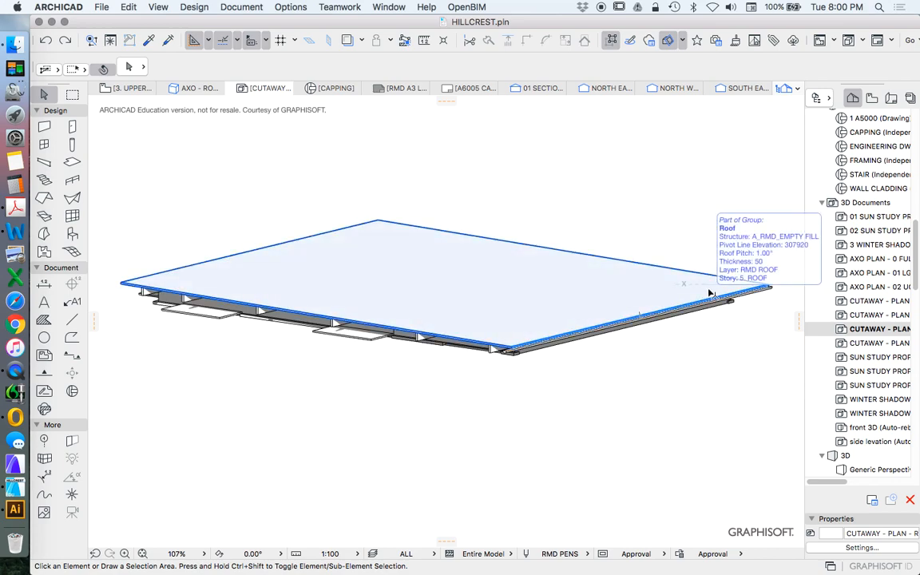
click(720, 162)
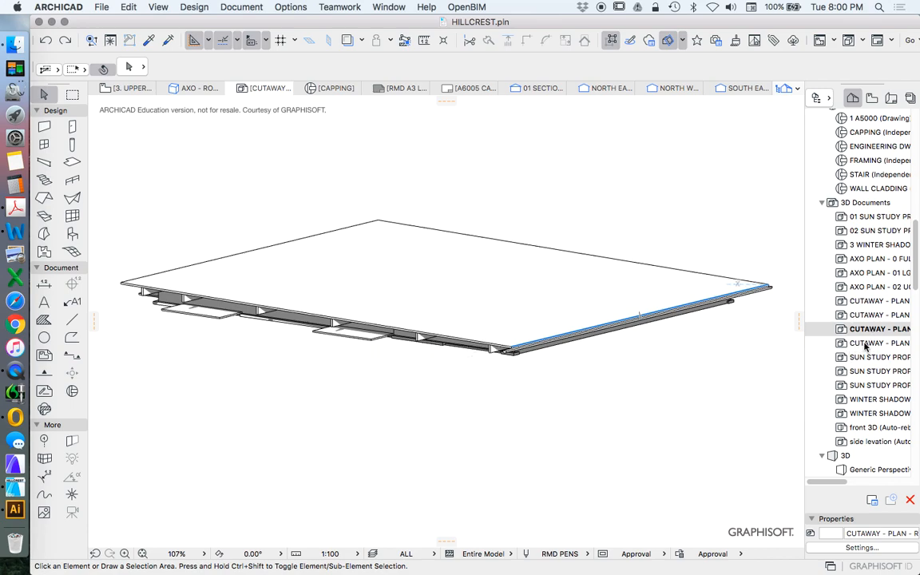
double_click(863, 301)
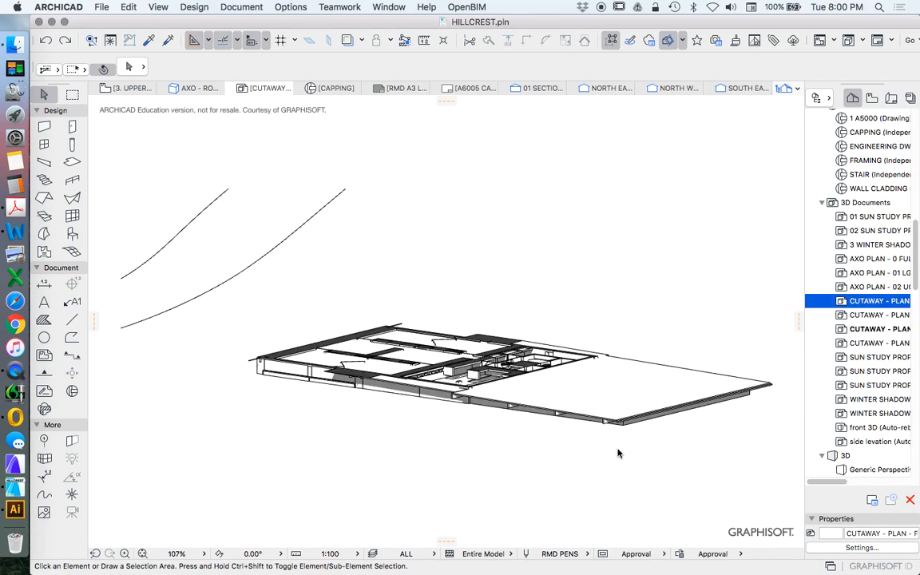
click(863, 316)
double_click(863, 316)
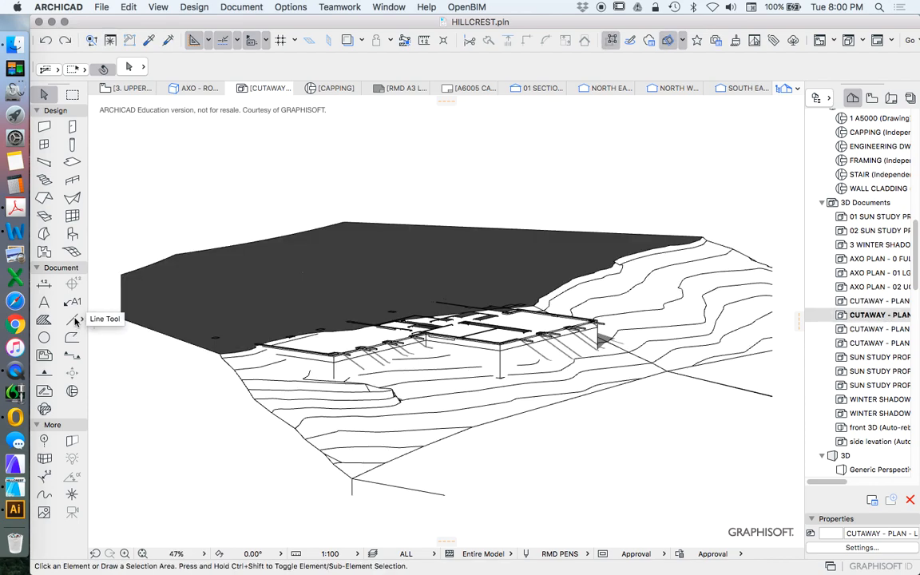
Draw a vertical Double Dashed line upward from the outer right corner of the house's cut walls, above the cast shadow
click(75, 320)
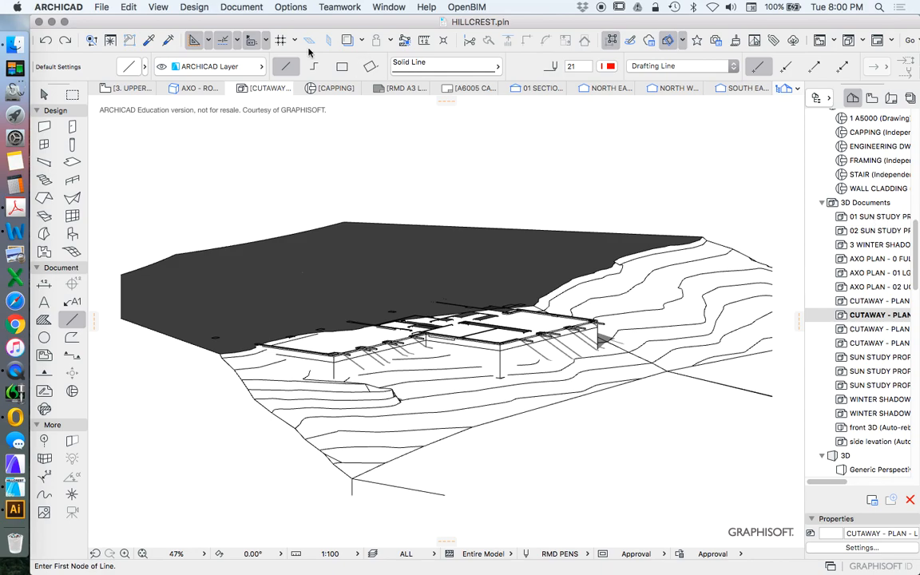
click(458, 66)
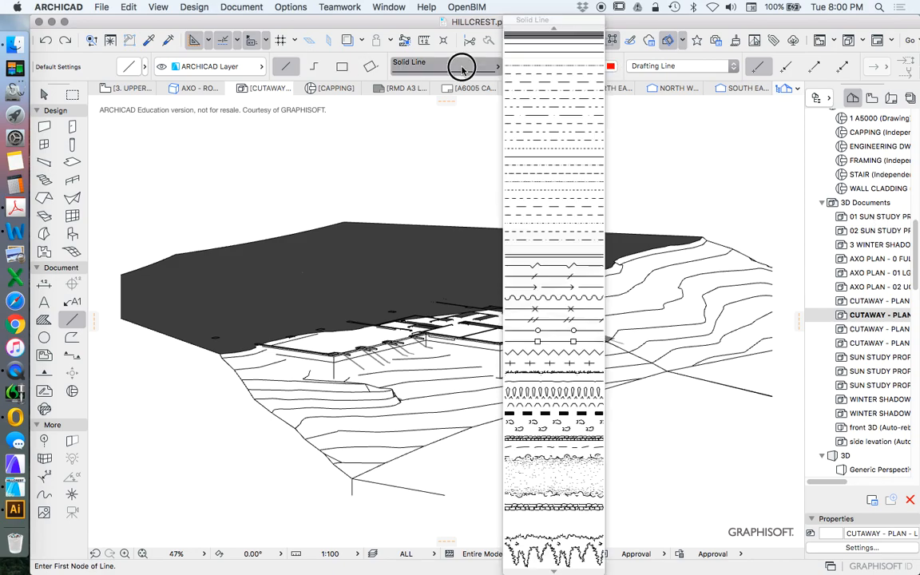
click(552, 104)
scroll(530, 349, up, 10)
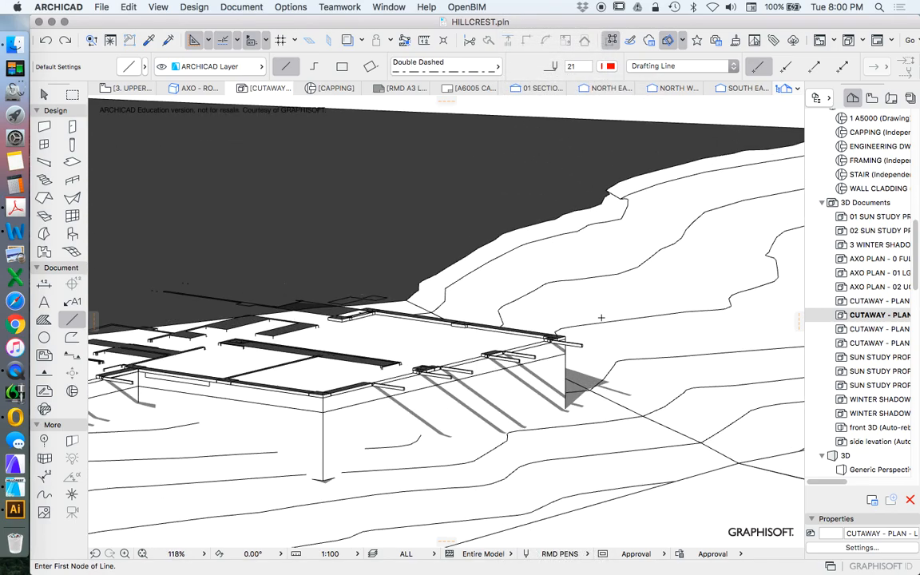
click(530, 350)
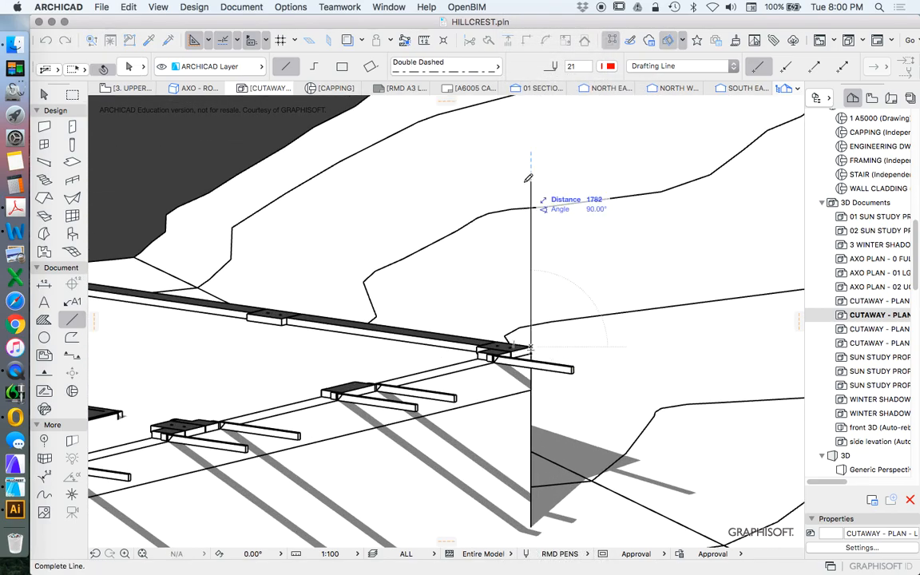
scroll(538, 266, down, 10)
click(533, 154)
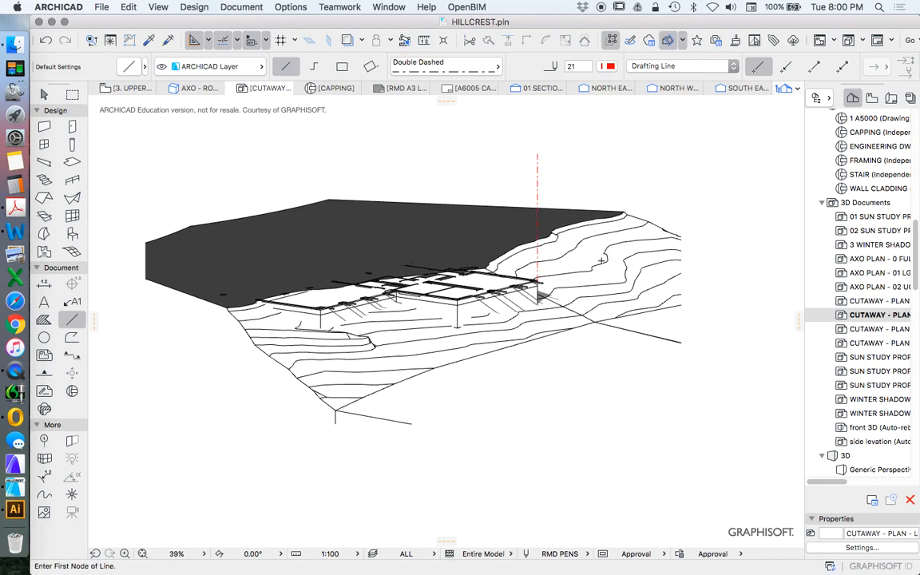
scroll(465, 301, up, 2)
key(Escape)
Make multiple copies of the dashed line, placing them from its base at the front, inner and left-wing front corners of the house
click(552, 150)
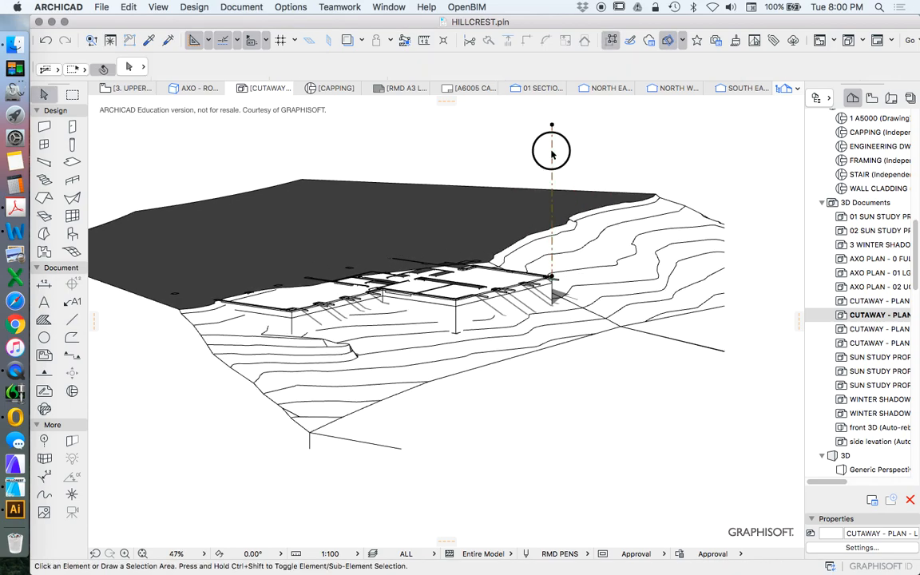
right_click(520, 138)
mouse_move(538, 241)
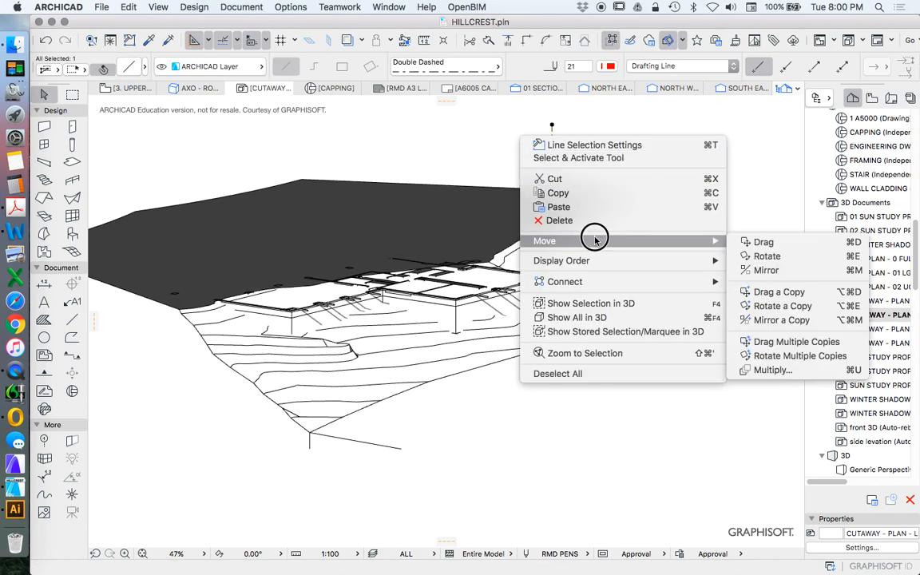
click(809, 342)
scroll(536, 274, up, 5)
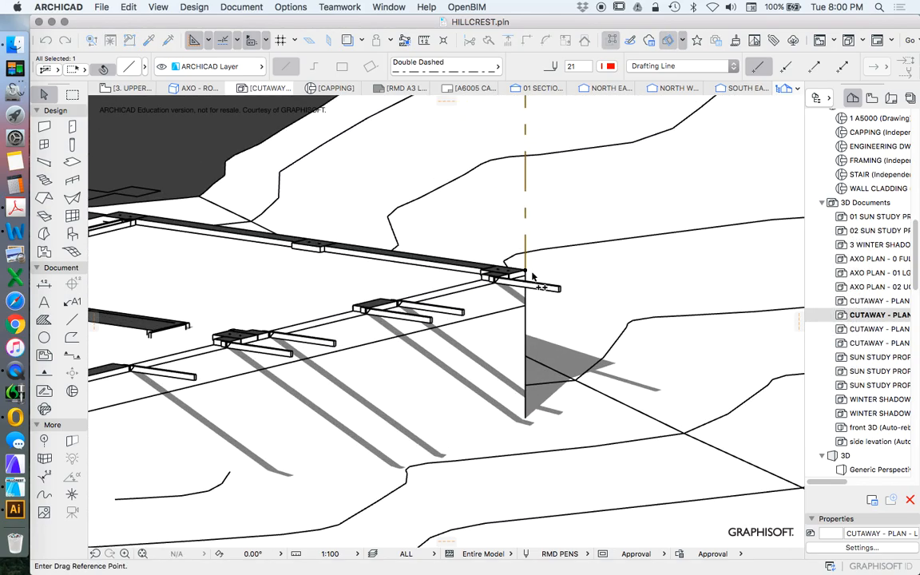
click(525, 274)
scroll(525, 275, down, 3)
scroll(390, 313, up, 5)
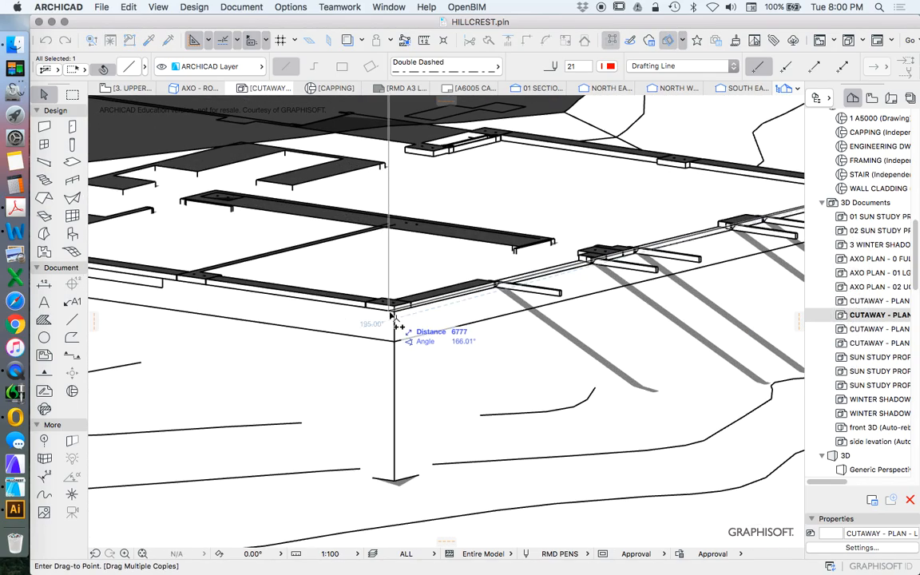
scroll(423, 352, down, 4)
scroll(366, 312, up, 6)
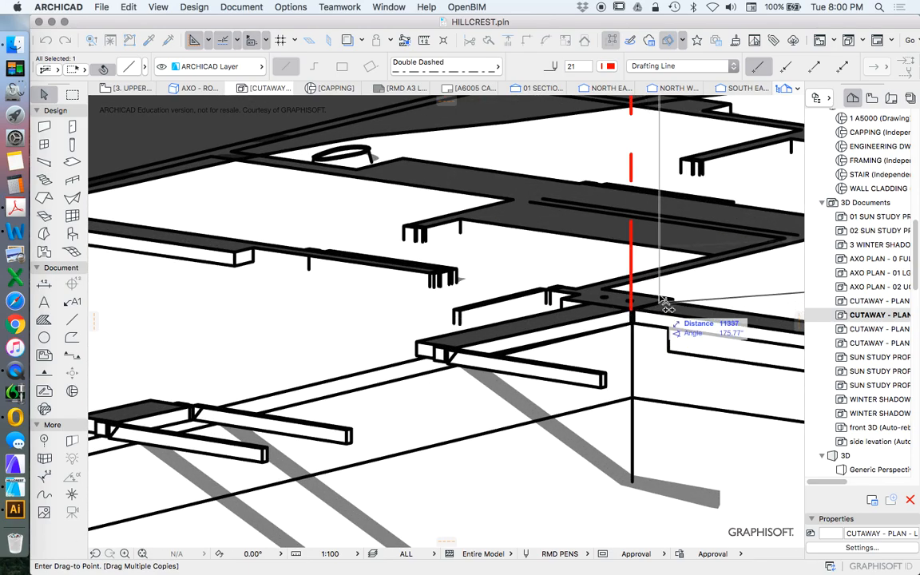
scroll(654, 302, down, 4)
scroll(438, 371, up, 5)
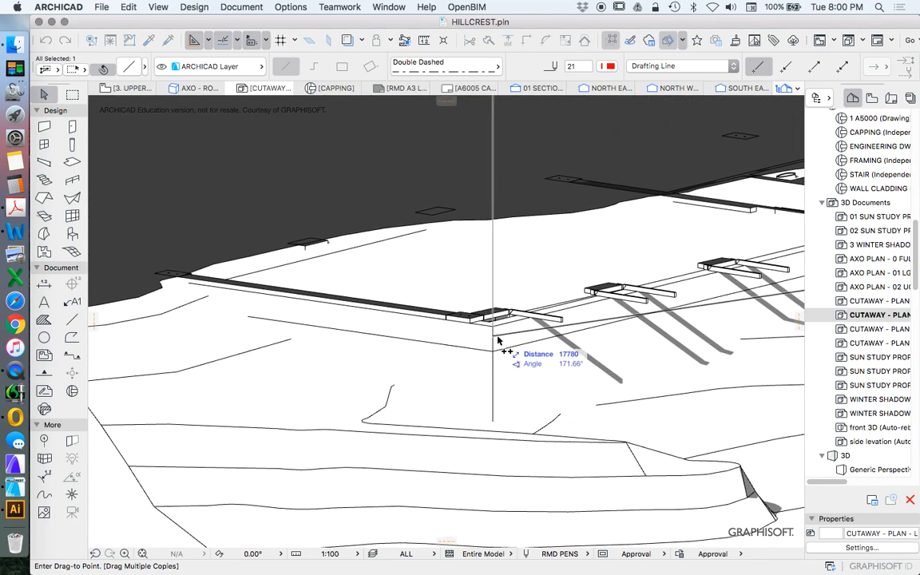
scroll(396, 368, down, 8)
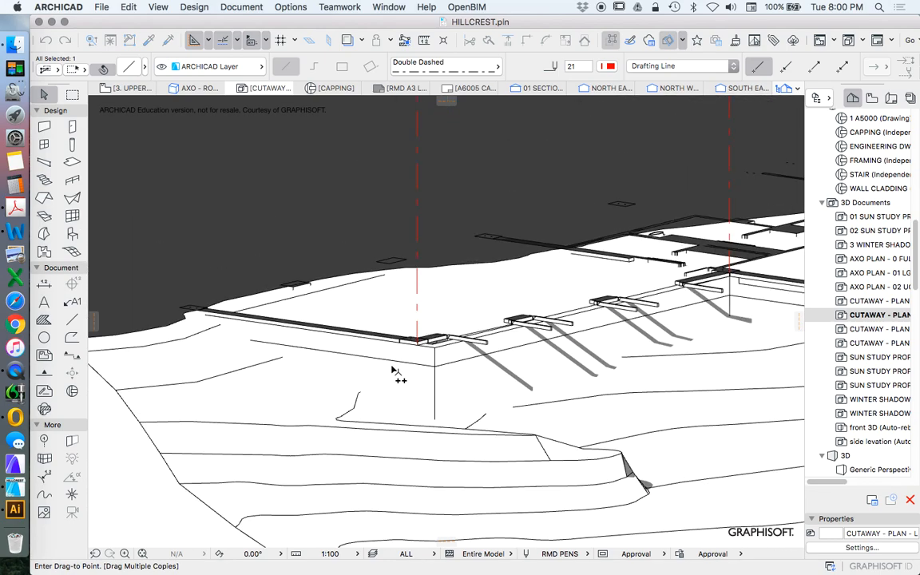
key(Escape)
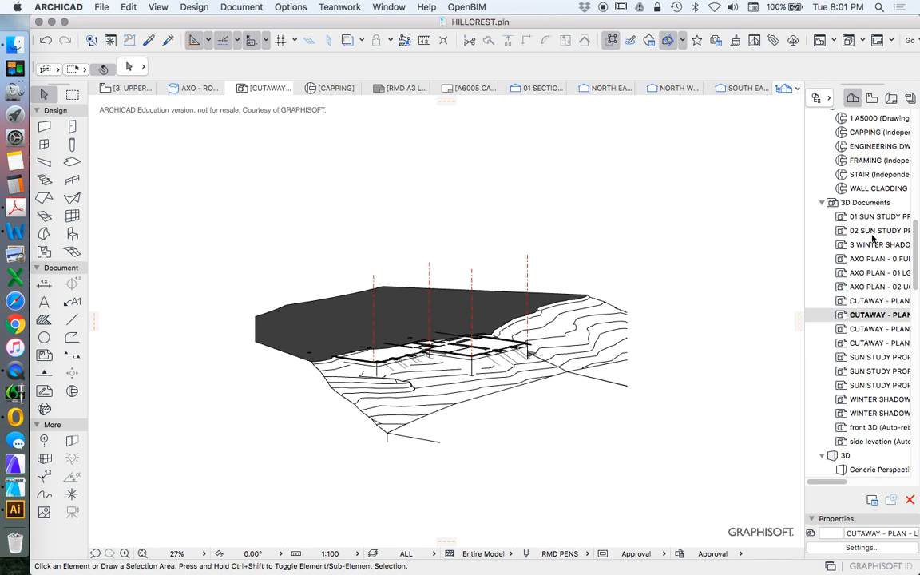
Switch the Navigator to the View Map and bring up the saved views in the NEW 3D'S folder
click(873, 98)
scroll(886, 344, up, 1)
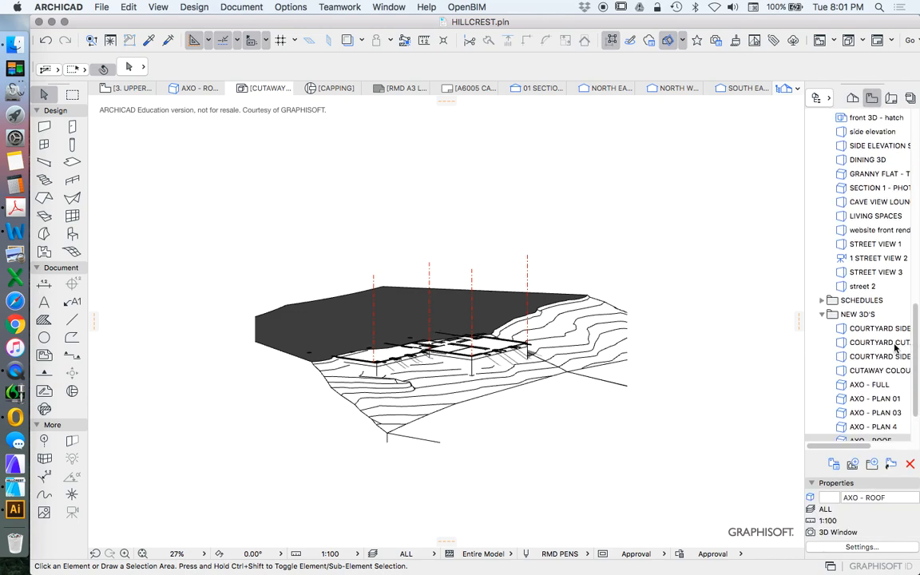